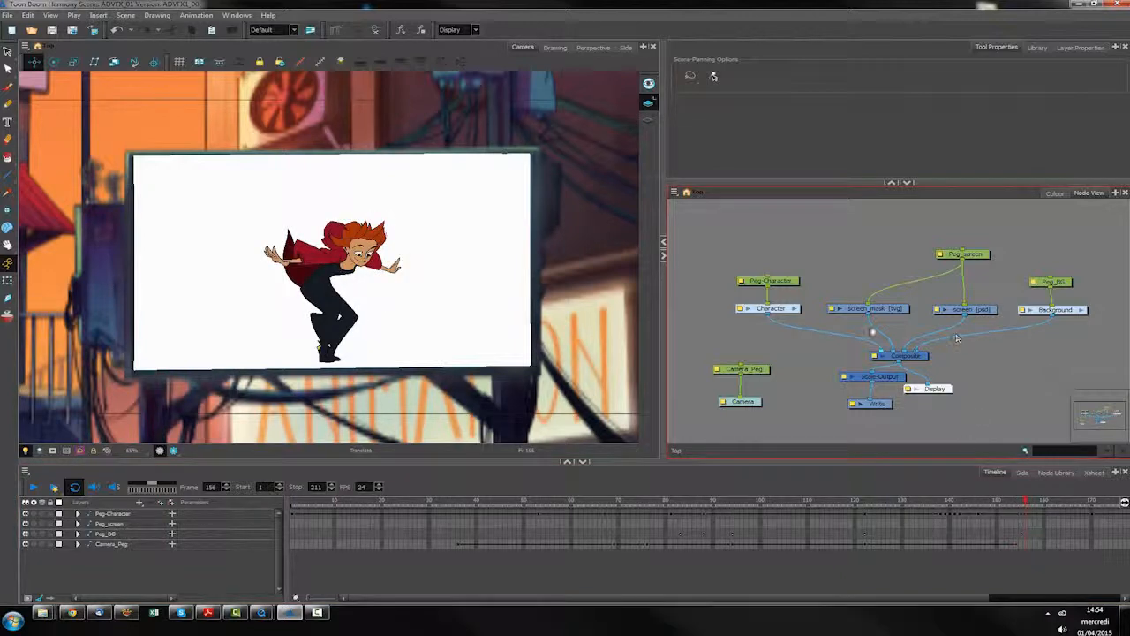
Select the screen_mask node, then play back the scene to review the character and screen animation
left_click(899, 311)
left_click(874, 311)
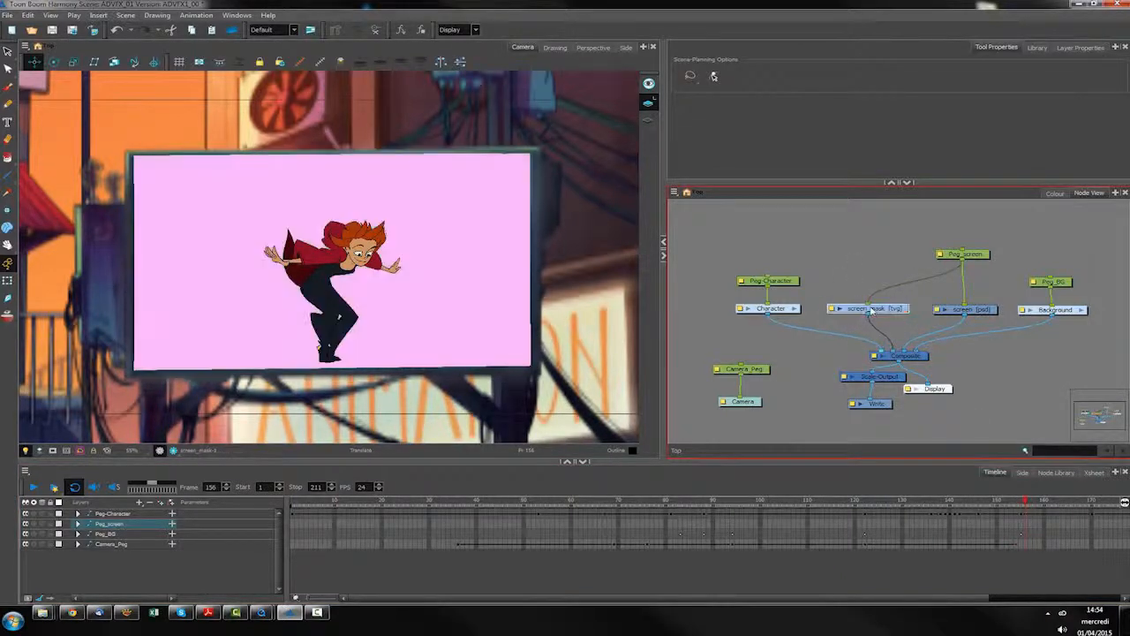
left_click(32, 487)
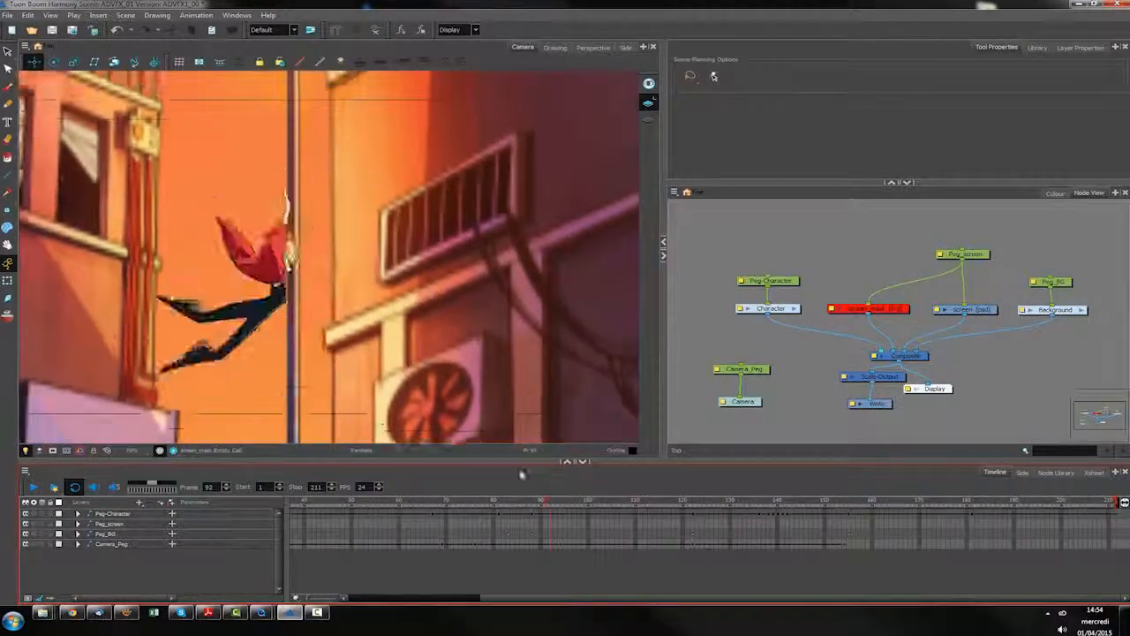
left_click(1000, 345)
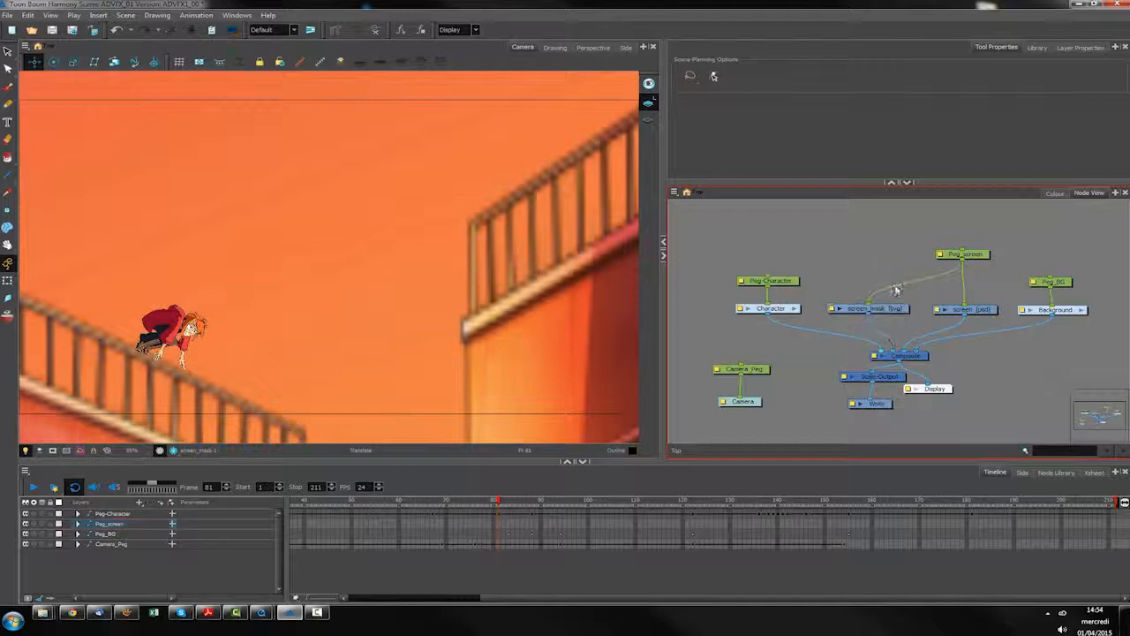
Disable every other layer so only screen_mask is shown, and go to frame 193
left_click_drag(726, 344, 821, 287)
left_click(874, 308)
key("alt+shift+d")
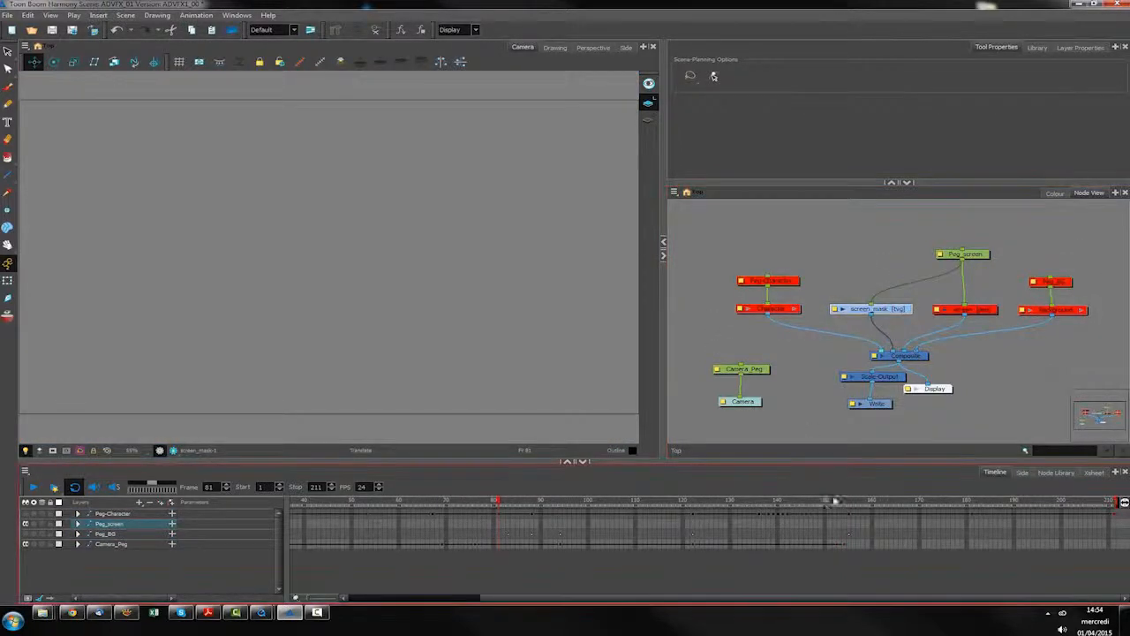
left_click(870, 501)
left_click(806, 379)
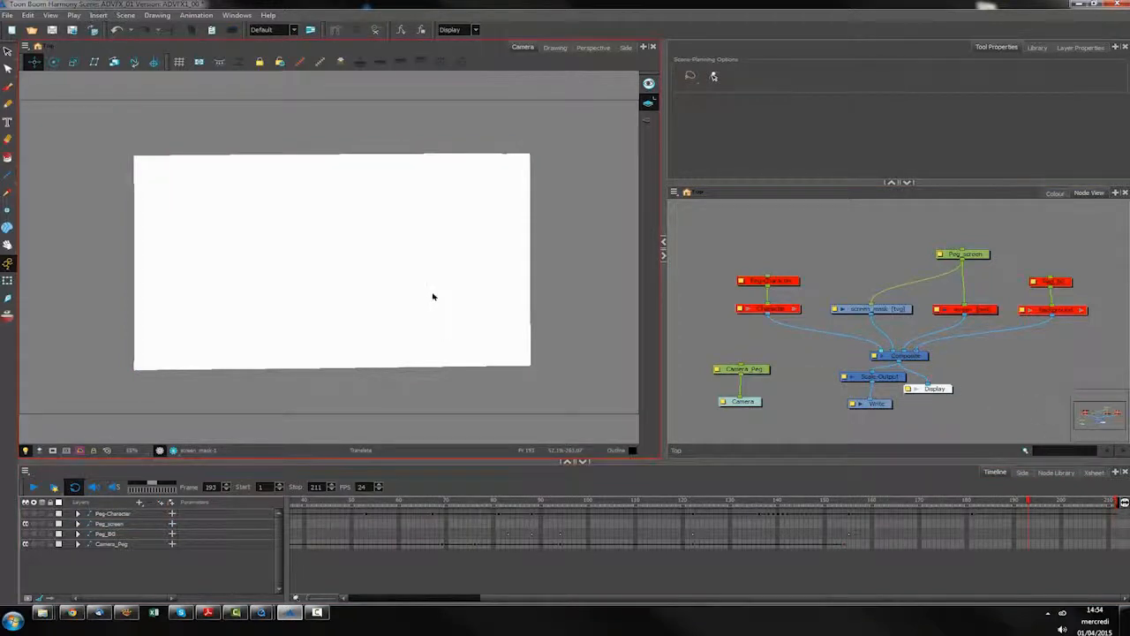
Shift the screen_mask, screen and background nodes with their pegs away from the character nodes
left_click_drag(898, 312, 951, 301)
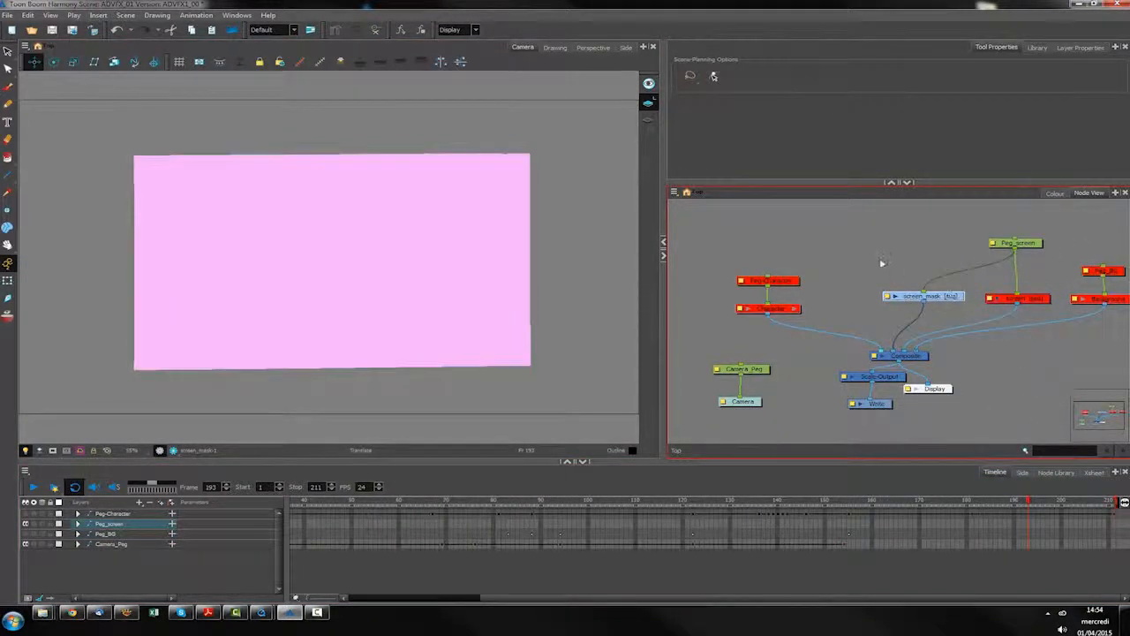
left_click(874, 270)
left_click(944, 299)
left_click_drag(935, 298, 927, 303)
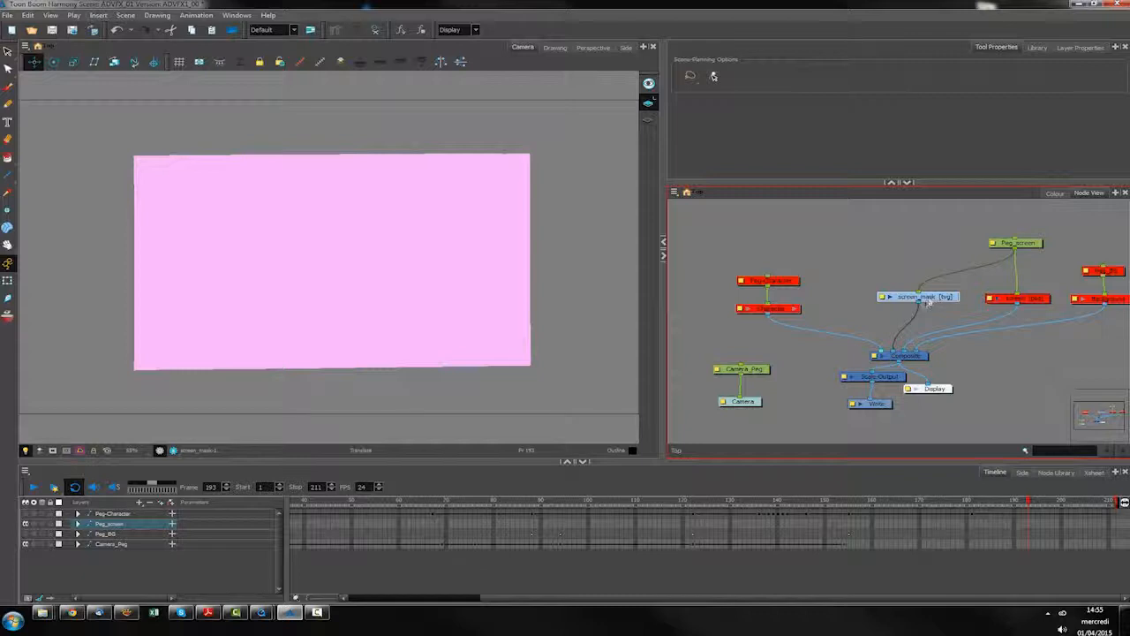
Group the screen_mask node and rename the group inside_screen
right_click(927, 301)
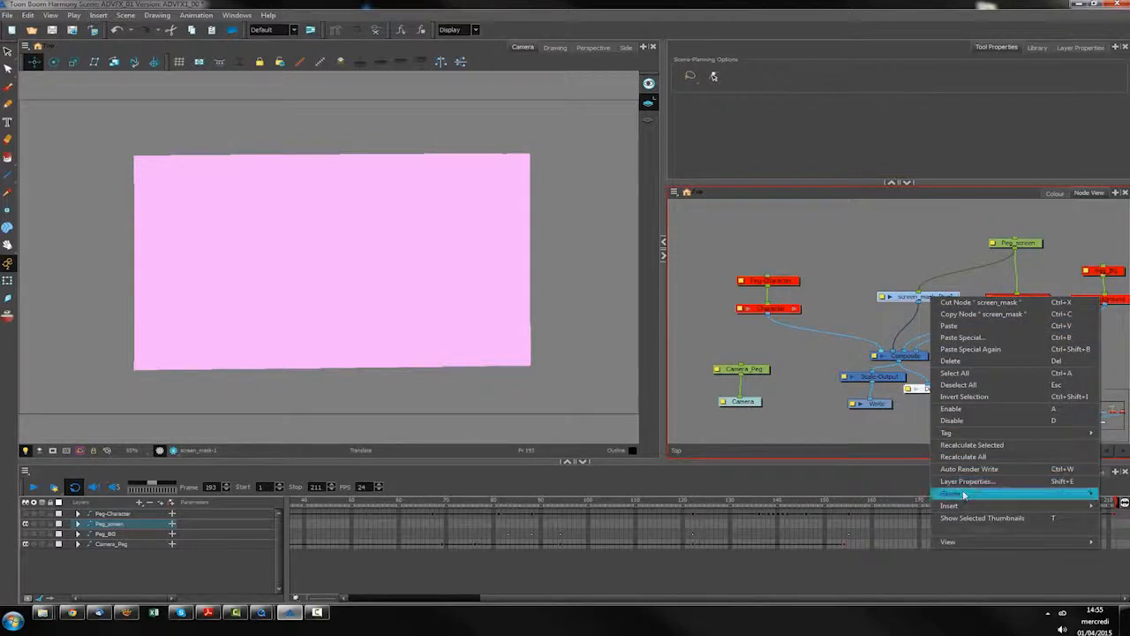
mouse_move(953, 493)
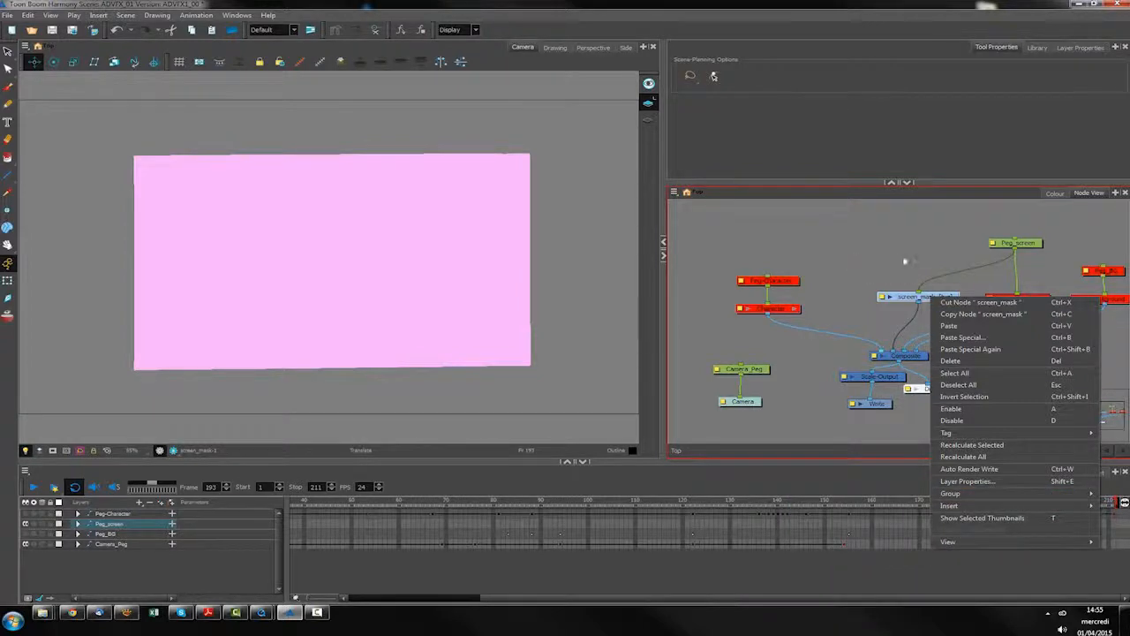
left_click(918, 299)
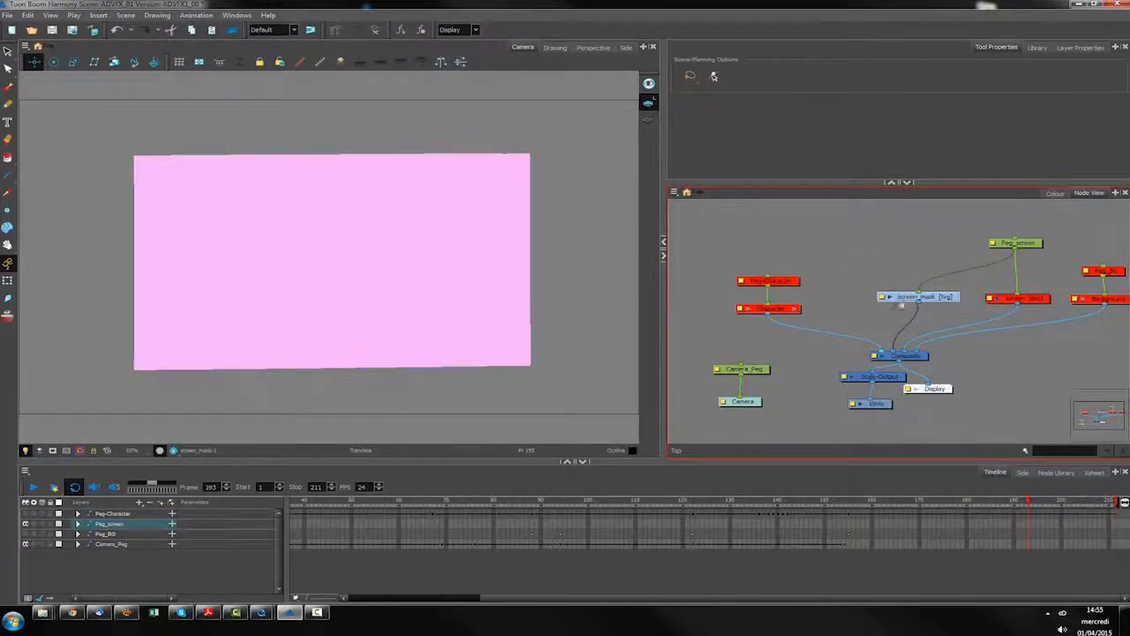
left_click(900, 305)
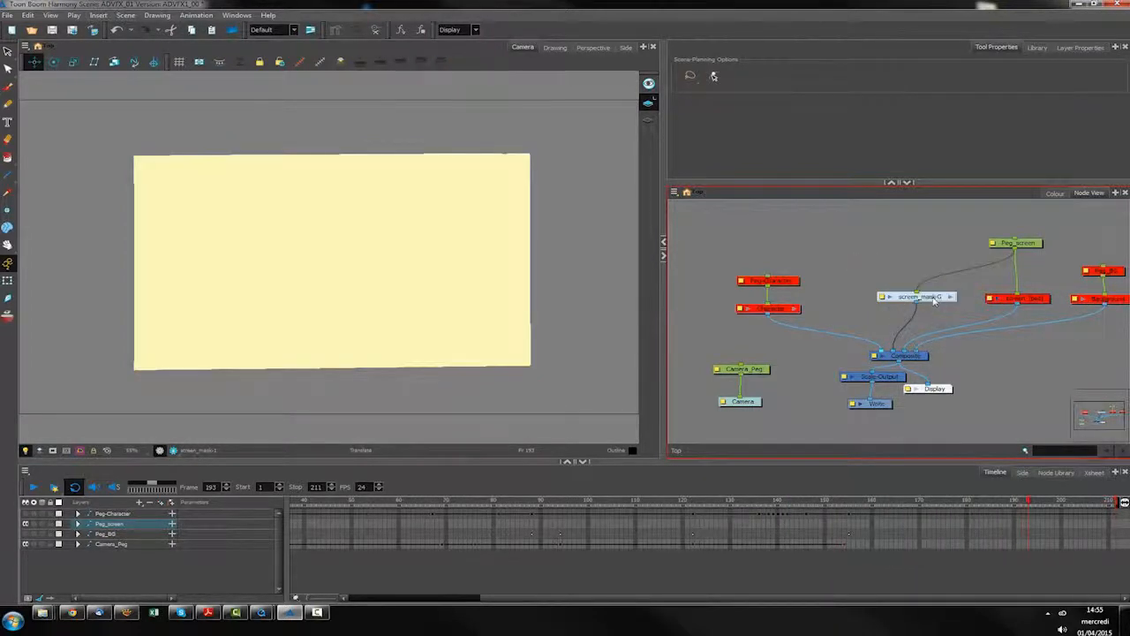
double_click(880, 299)
type("inside_screen")
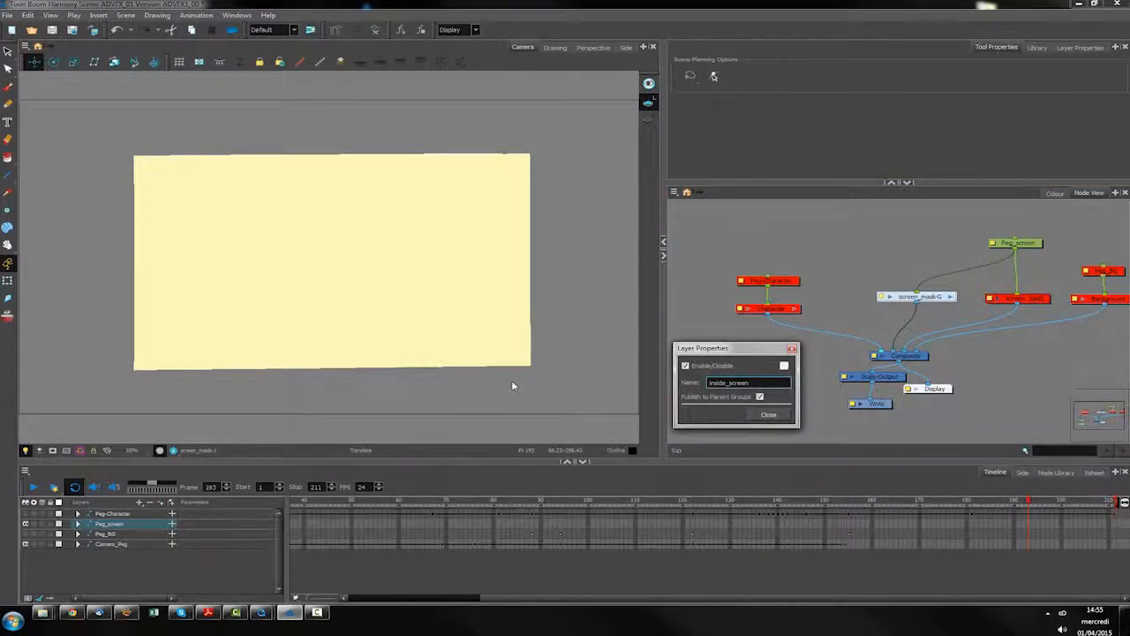
key("Return")
Enter the inside_screen group and bring its ports, screen_mask and Composite nodes close together
left_click(947, 297)
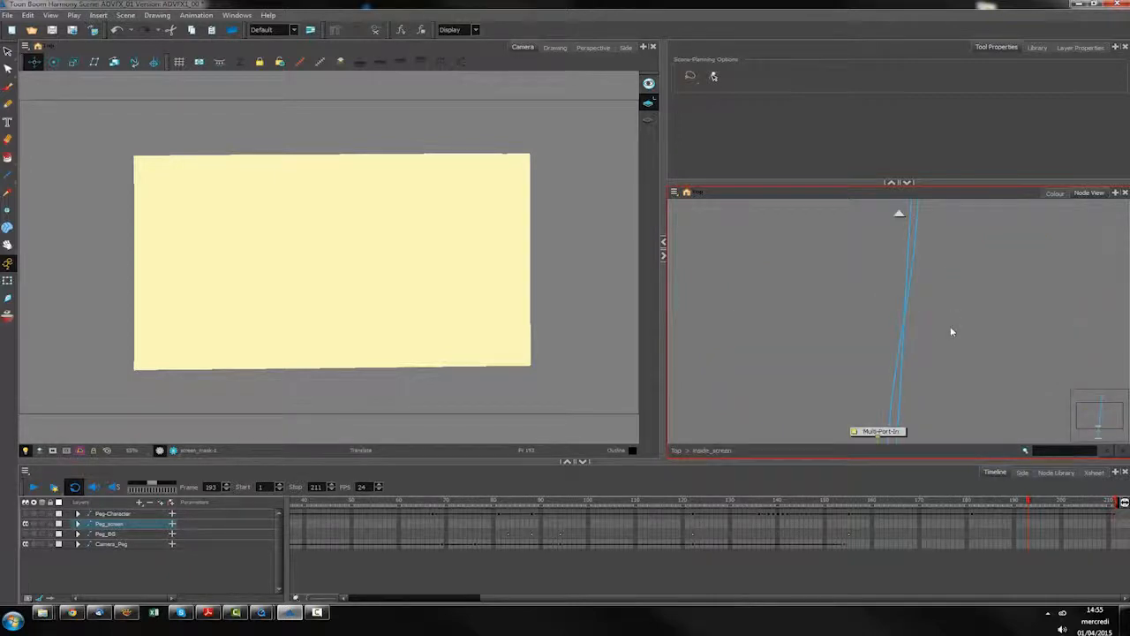
left_click_drag(1082, 429, 1073, 440)
left_click_drag(978, 309, 972, 287)
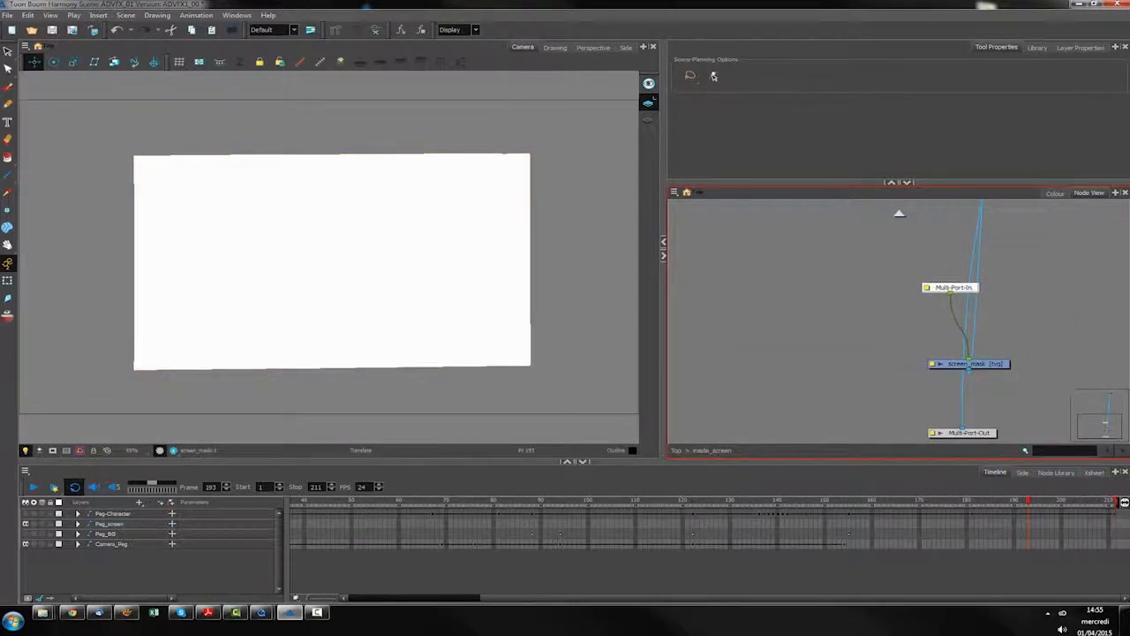
mouse_move(954, 344)
left_mouse_down()
mouse_move(932, 270)
mouse_move(918, 306)
left_mouse_up()
scroll(918, 306, "down", 4)
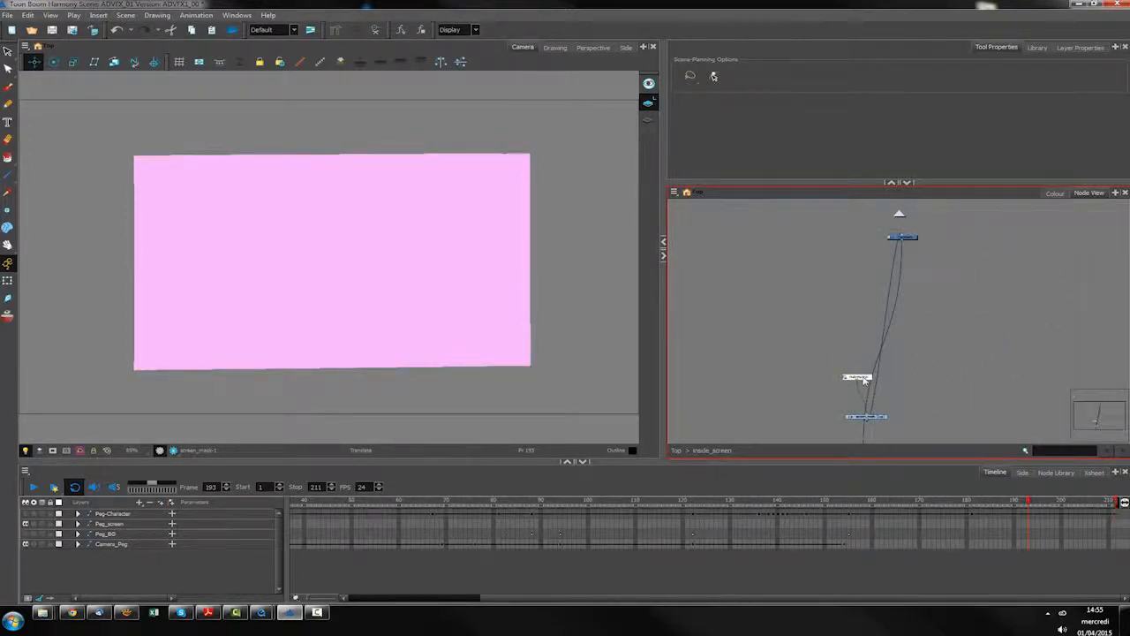
left_click_drag(908, 195, 933, 381)
scroll(933, 381, "up", 5)
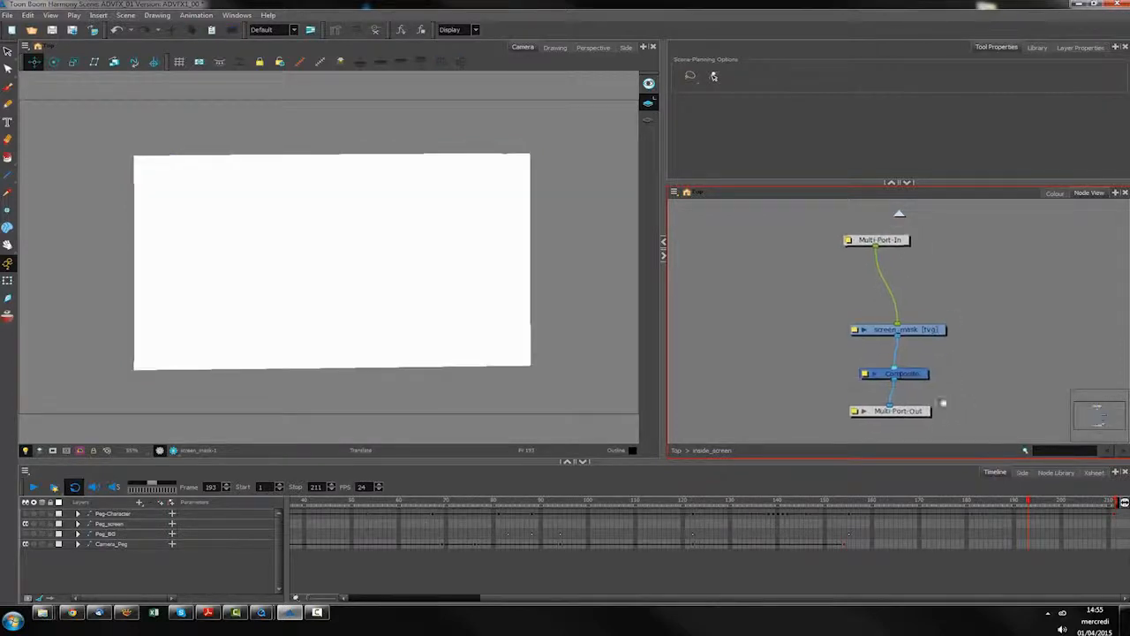
Enlarge the node network view and space the group's nodes into a vertical chain from Multi-Port-In to Multi-Port-Out
left_click_drag(923, 330, 938, 274)
left_click_drag(898, 240, 912, 213)
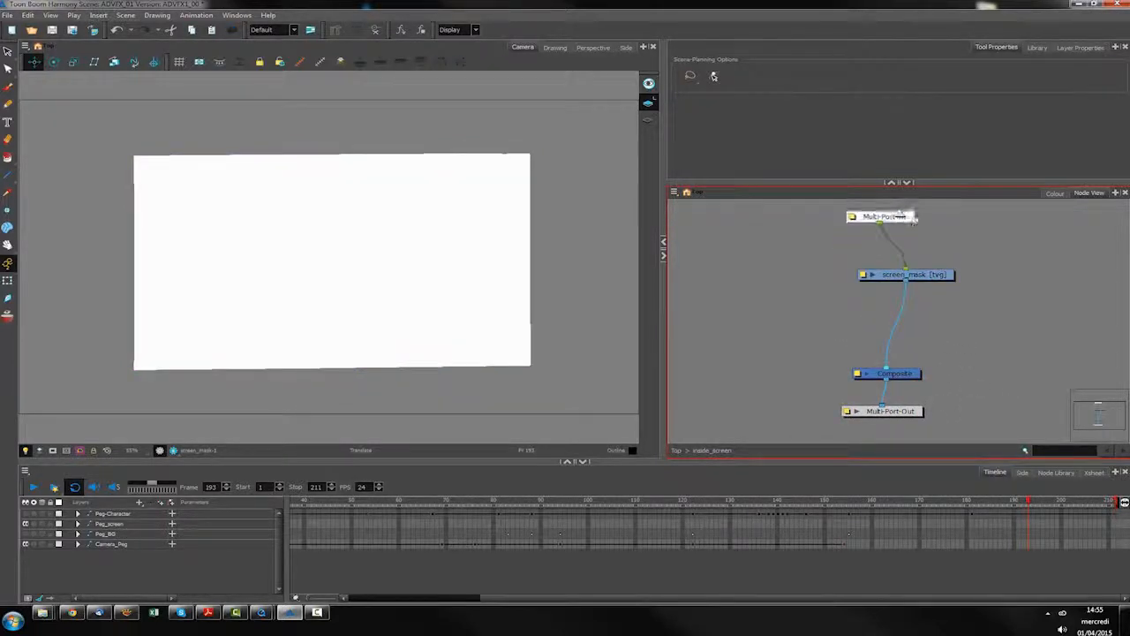
left_click_drag(905, 415, 905, 428)
left_click(890, 182)
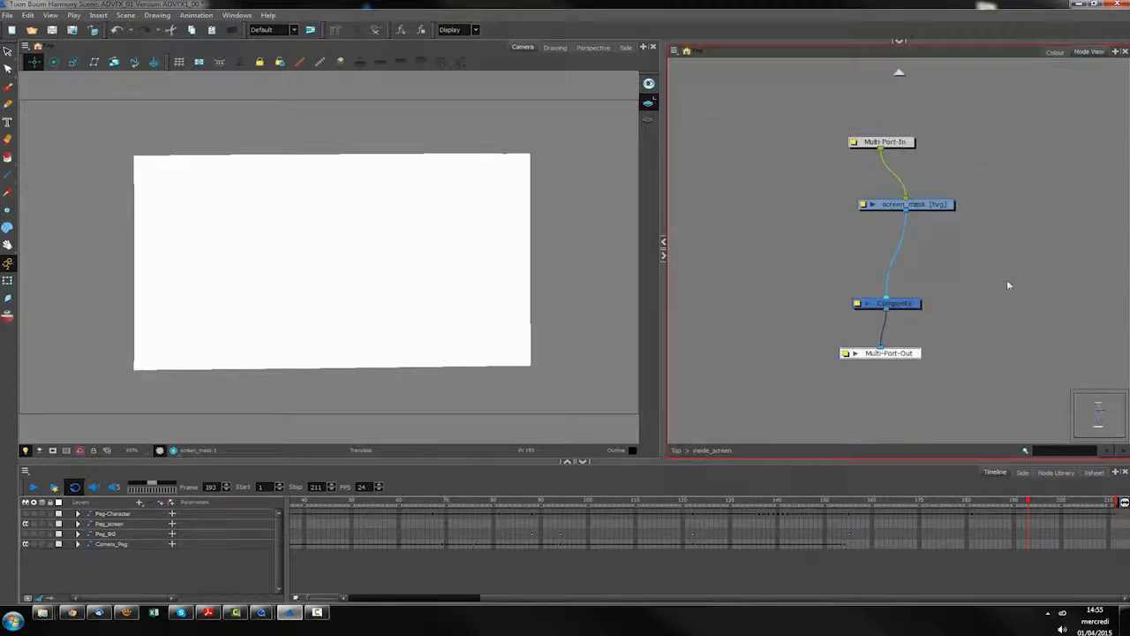
left_click_drag(929, 208, 922, 199)
left_click_drag(918, 304, 897, 404)
left_click_drag(909, 144, 923, 85)
left_click_drag(897, 318, 908, 341)
Import Sand.jpeg from the elements folder as a single-layer Toon Boom bitmap drawing with vertical fit alignment
left_click(550, 222)
left_click(7, 15)
mouse_move(97, 133)
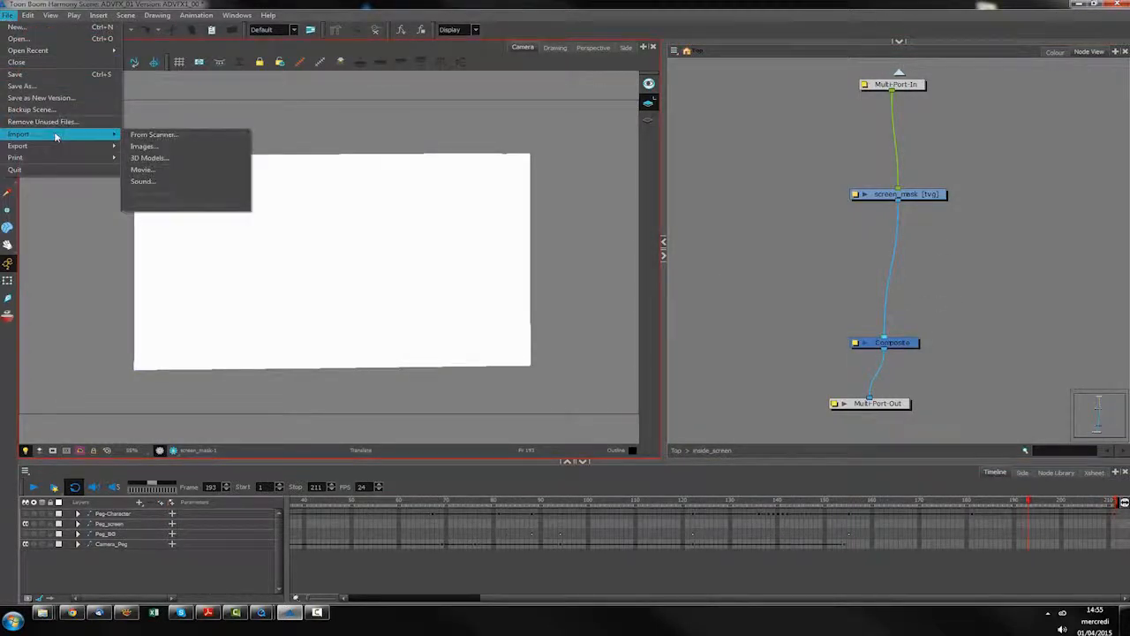
left_click(164, 147)
left_click(632, 190)
scroll(918, 278, "down", 6)
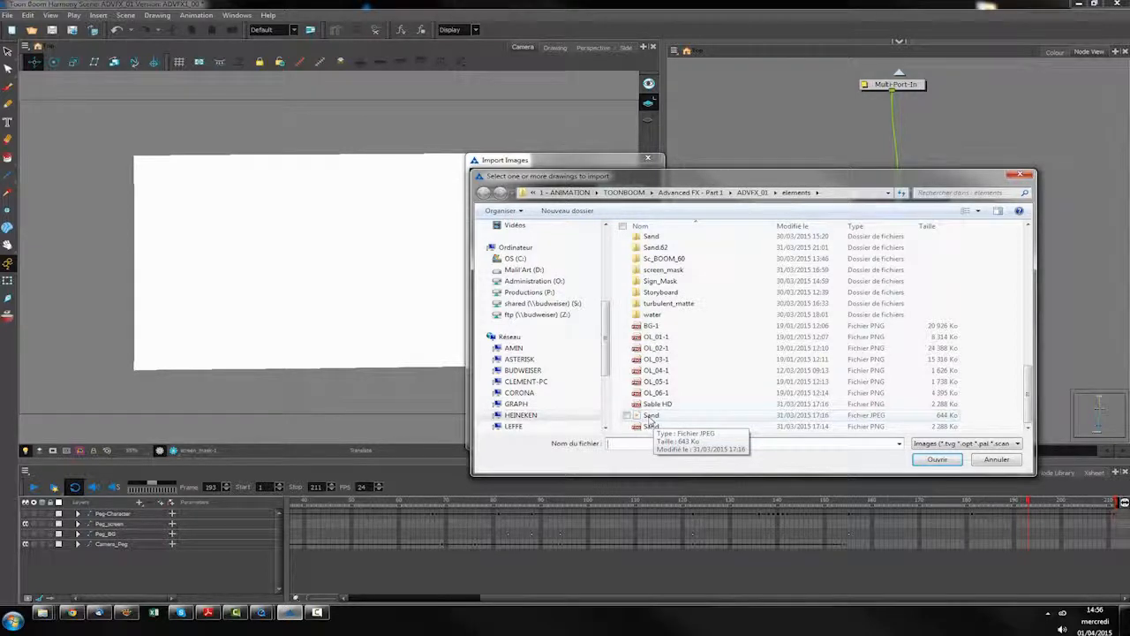
double_click(649, 416)
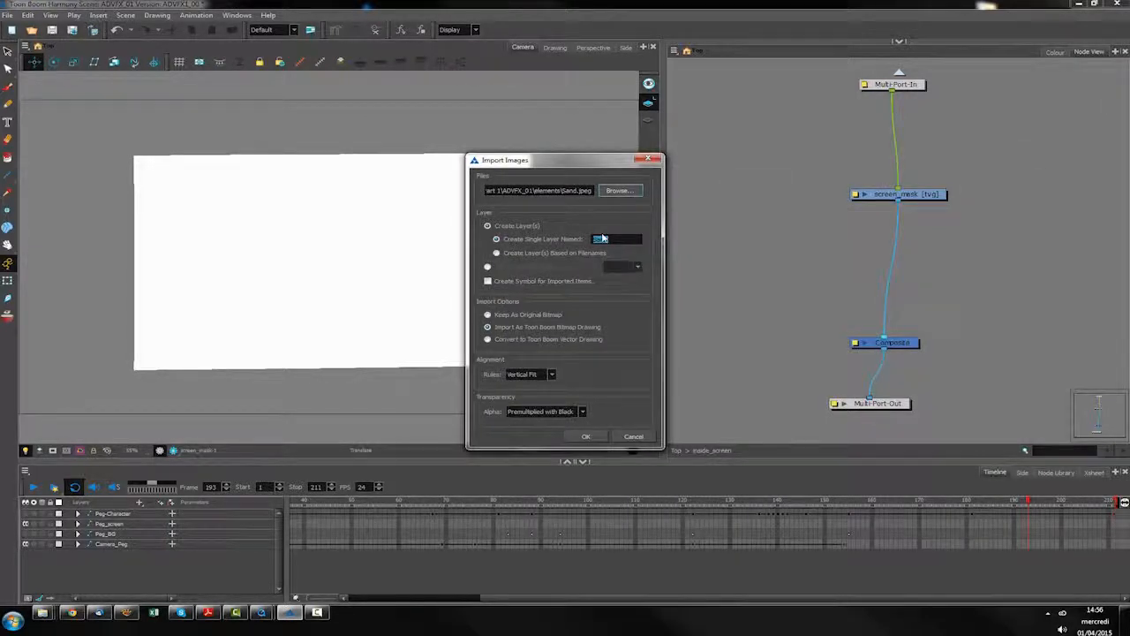
left_click(586, 438)
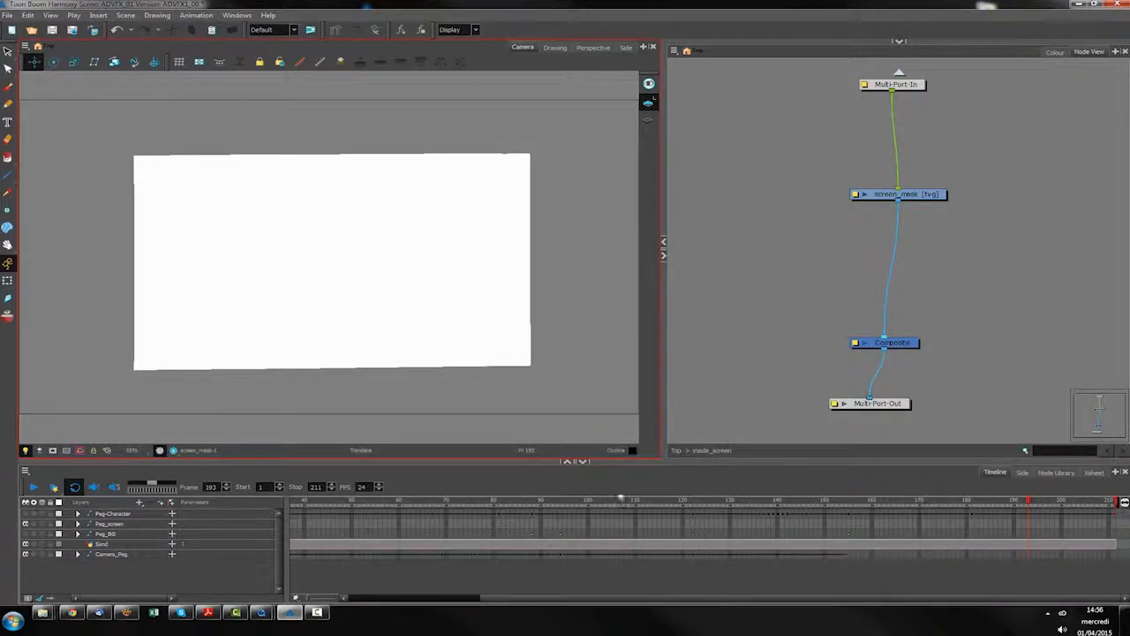
Cut the Sand node from the top level and paste it into the inside_screen group
left_click(675, 451)
mouse_move(993, 188)
left_mouse_down()
mouse_move(935, 251)
mouse_move(917, 309)
left_mouse_up()
left_click_drag(929, 203, 691, 343)
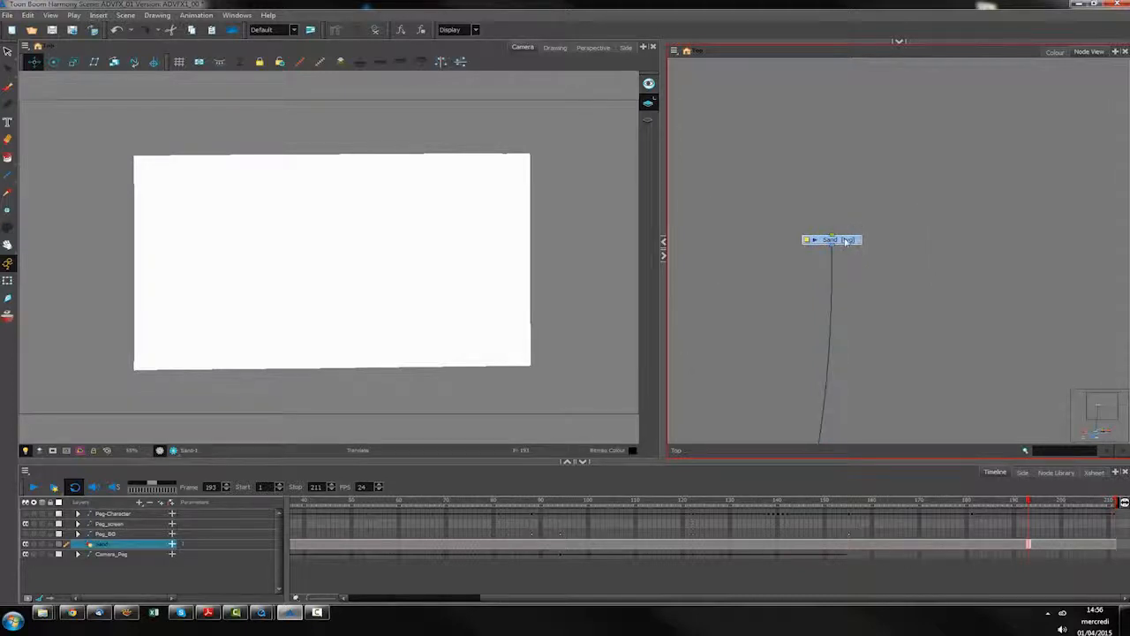
right_click(845, 240)
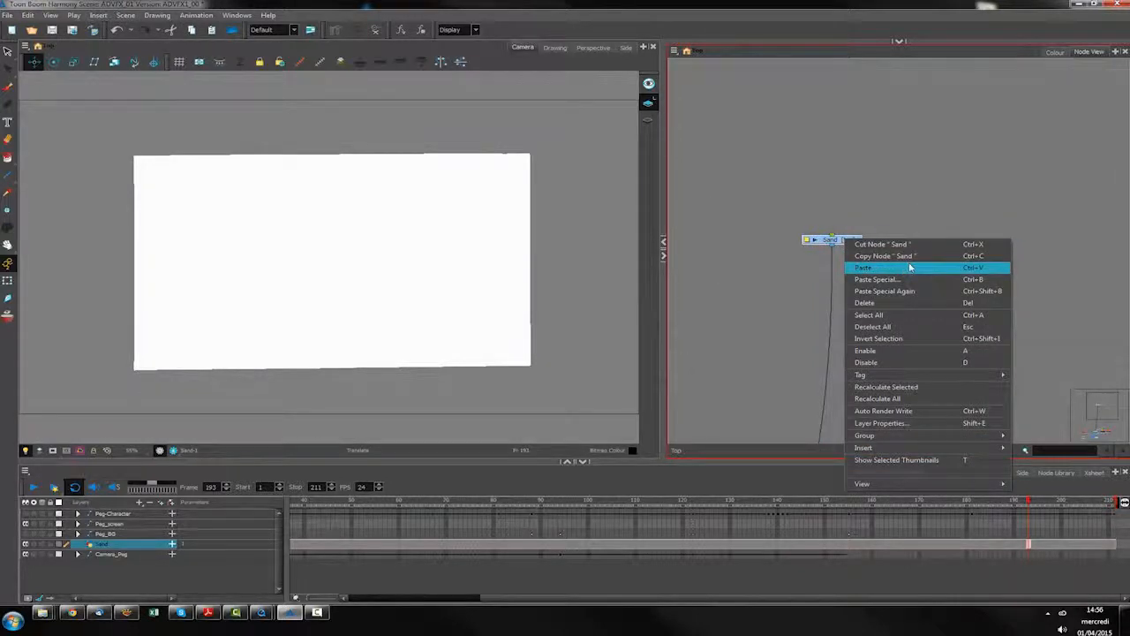
left_click(905, 245)
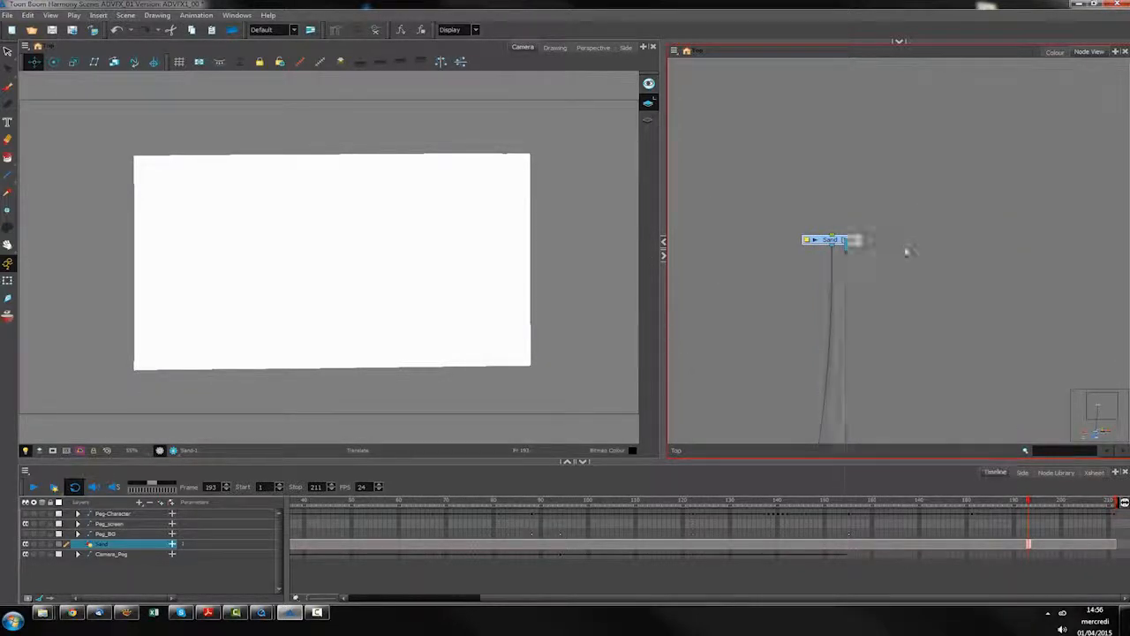
left_click_drag(957, 435, 987, 319)
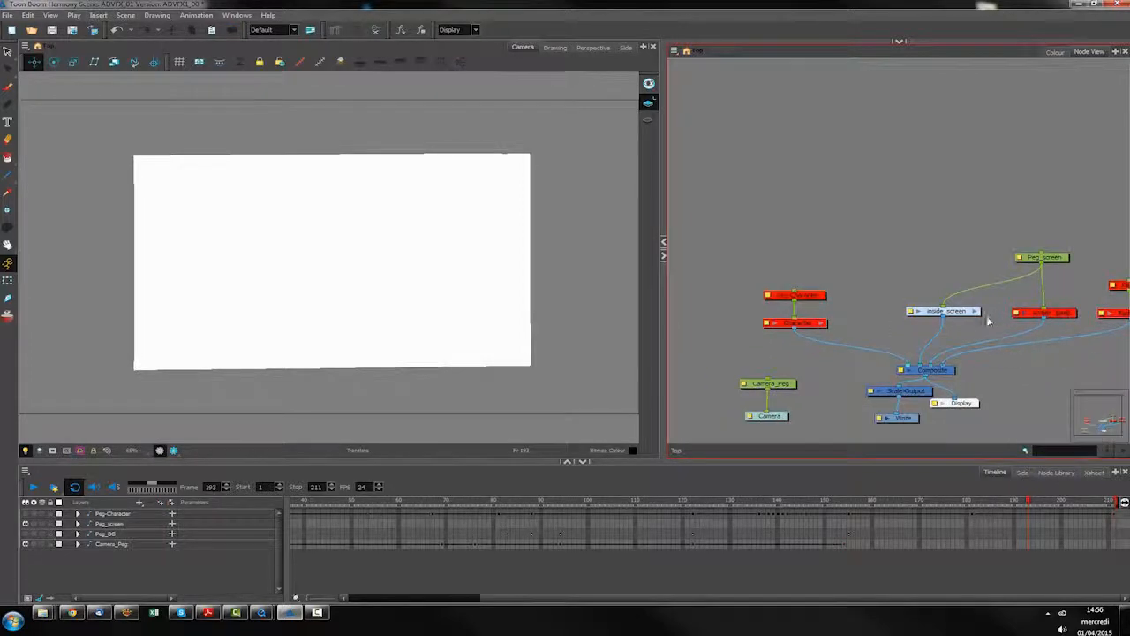
left_click(969, 311)
right_click(774, 203)
left_click(811, 232)
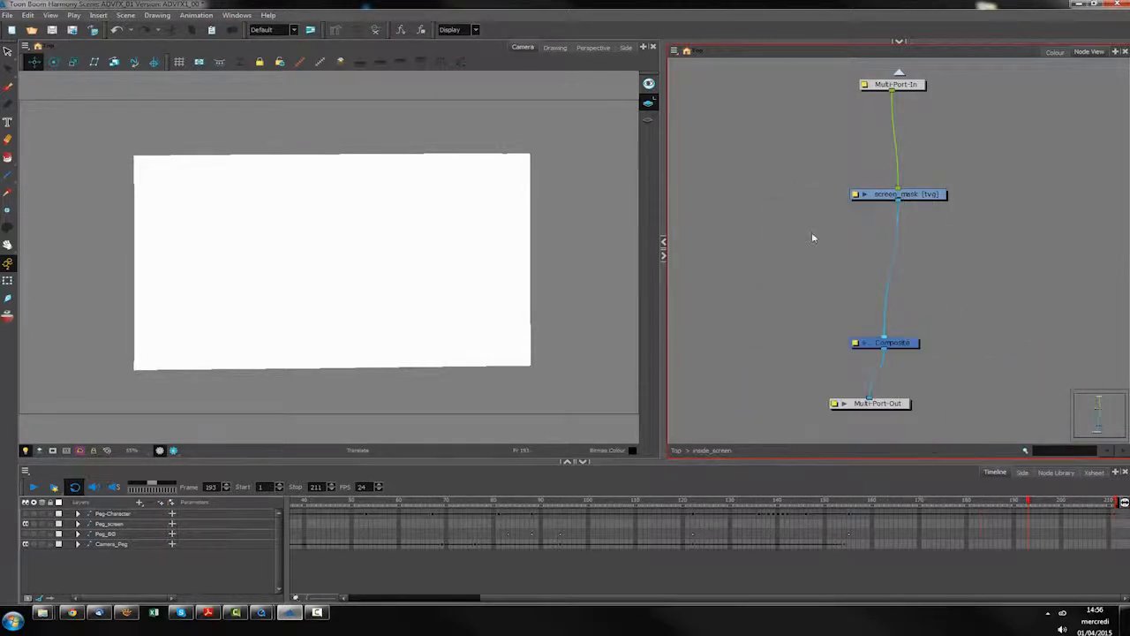
Connect Sand to the group's Composite and link Multi-Port-In to Sand
left_click_drag(834, 236, 871, 339)
left_click_drag(983, 208, 1027, 278)
left_click_drag(935, 161, 850, 258)
Try to reposition the Sand image over the camera frame, then undo the change
scroll(315, 303, "down", 10)
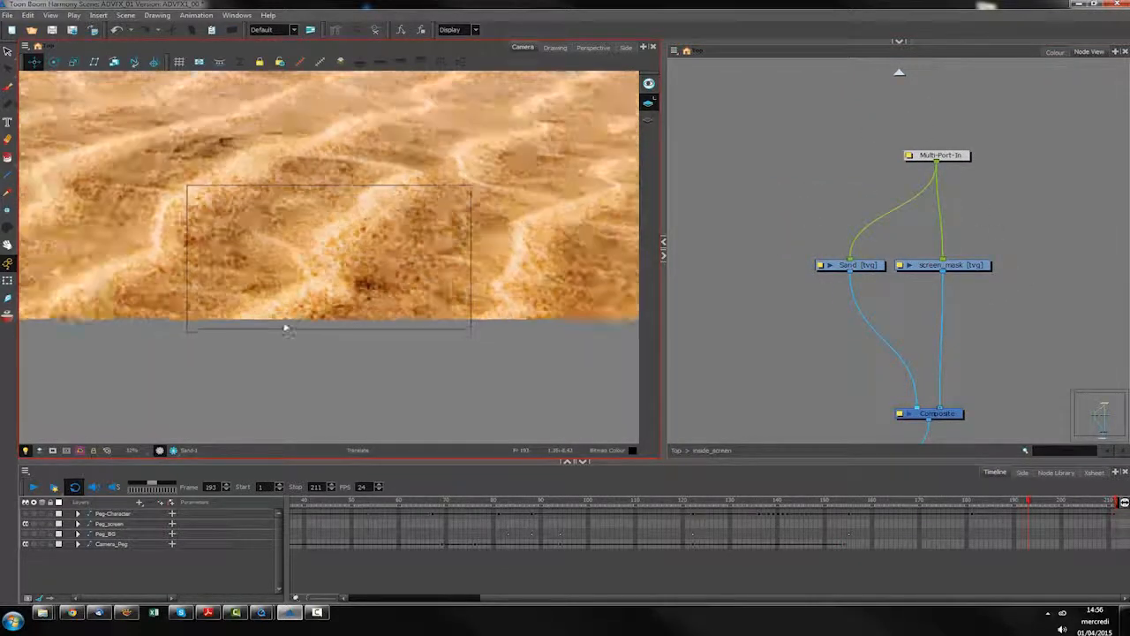
scroll(311, 274, "down", 1)
left_click(305, 190)
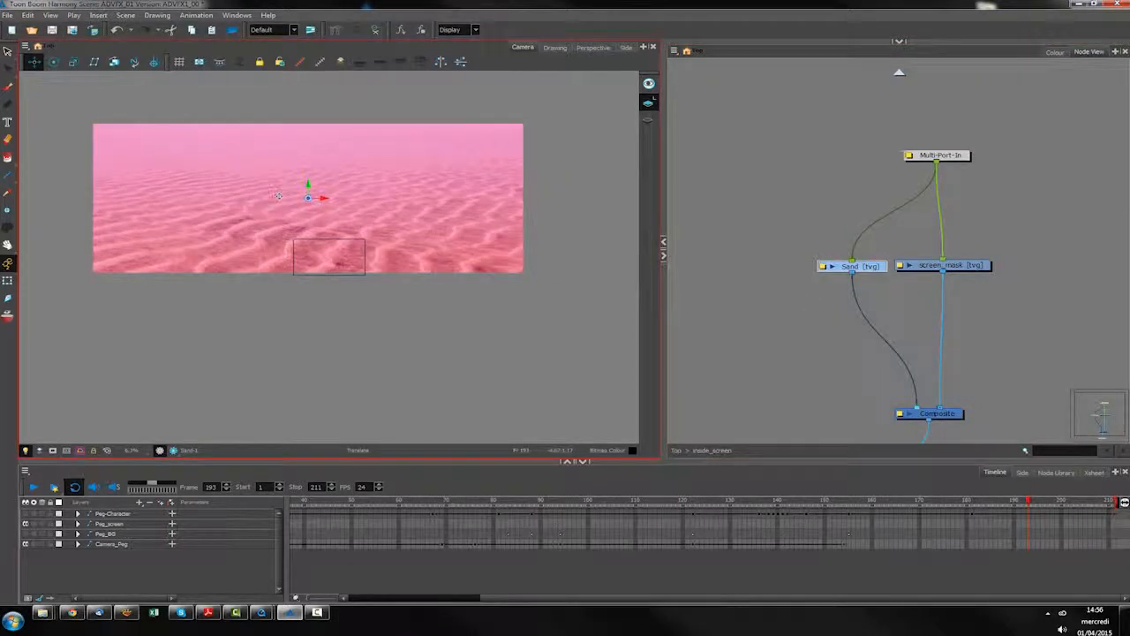
left_click_drag(277, 196, 299, 262)
left_click(73, 61)
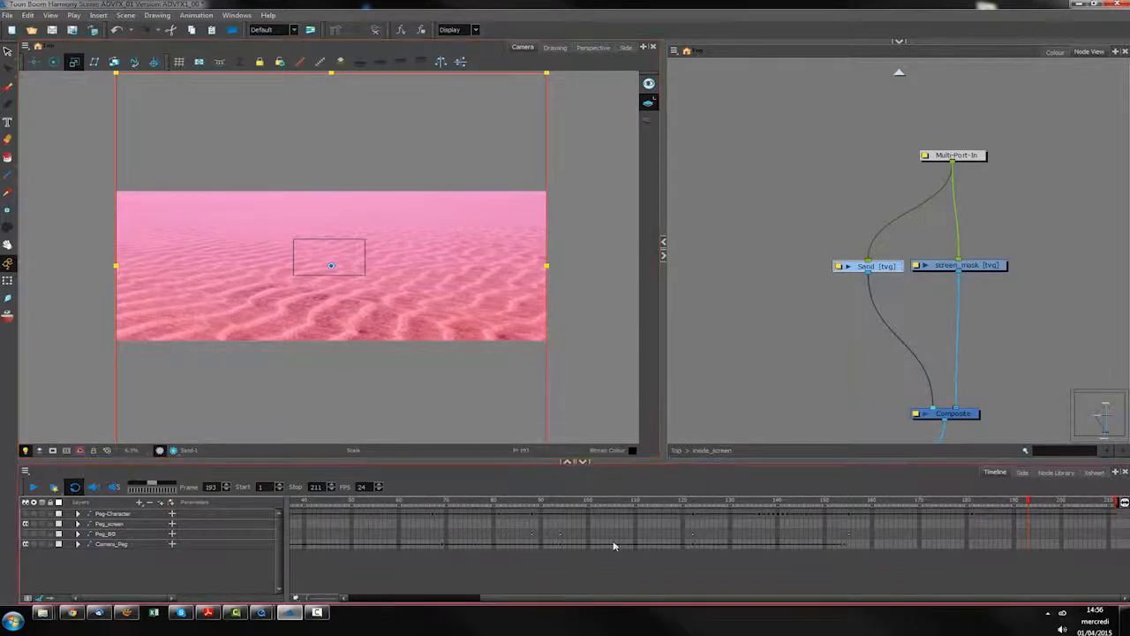
left_click_drag(489, 393, 467, 326)
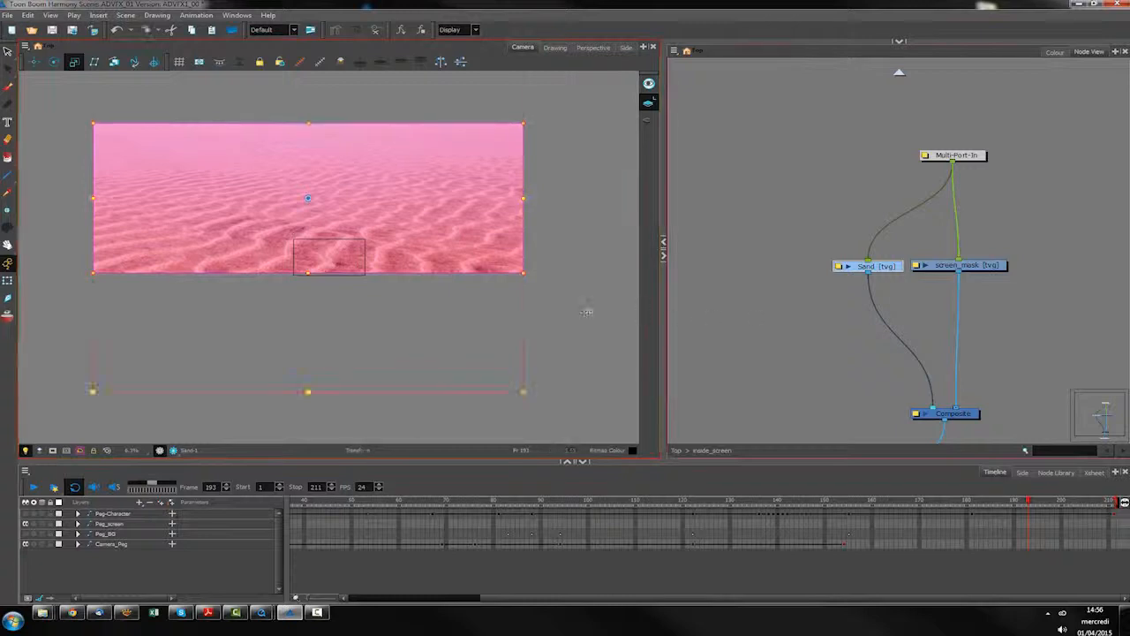
key("ctrl+z")
Scale the Sand image down and move it over the lower part of the white screen mask
left_click(788, 368)
left_click(877, 268)
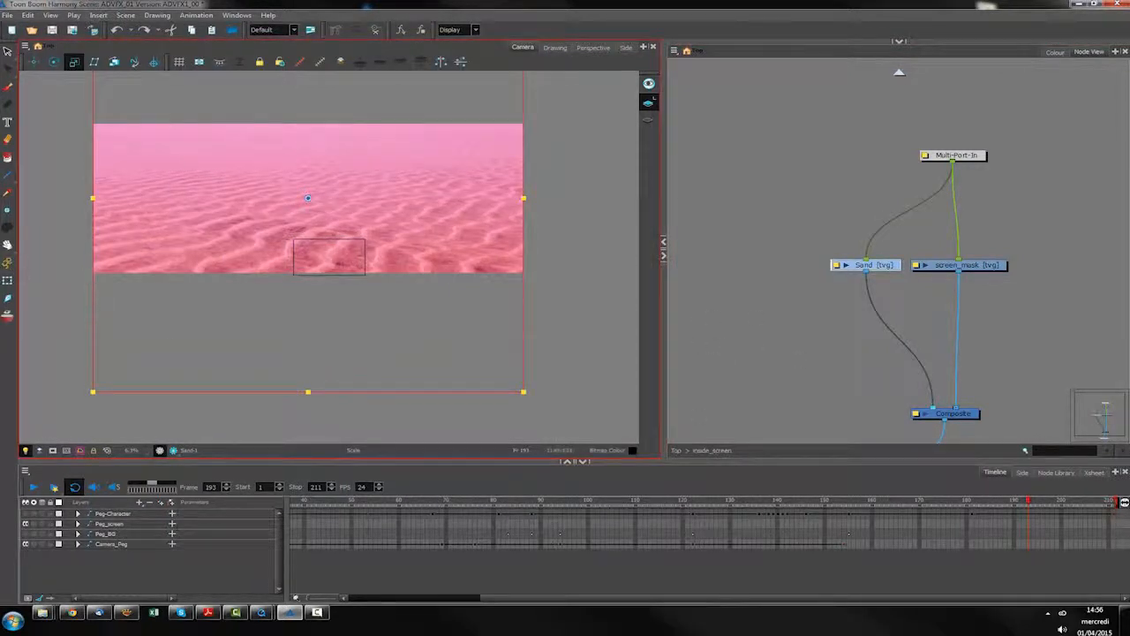
left_click_drag(491, 317, 335, 216)
key("alt+1")
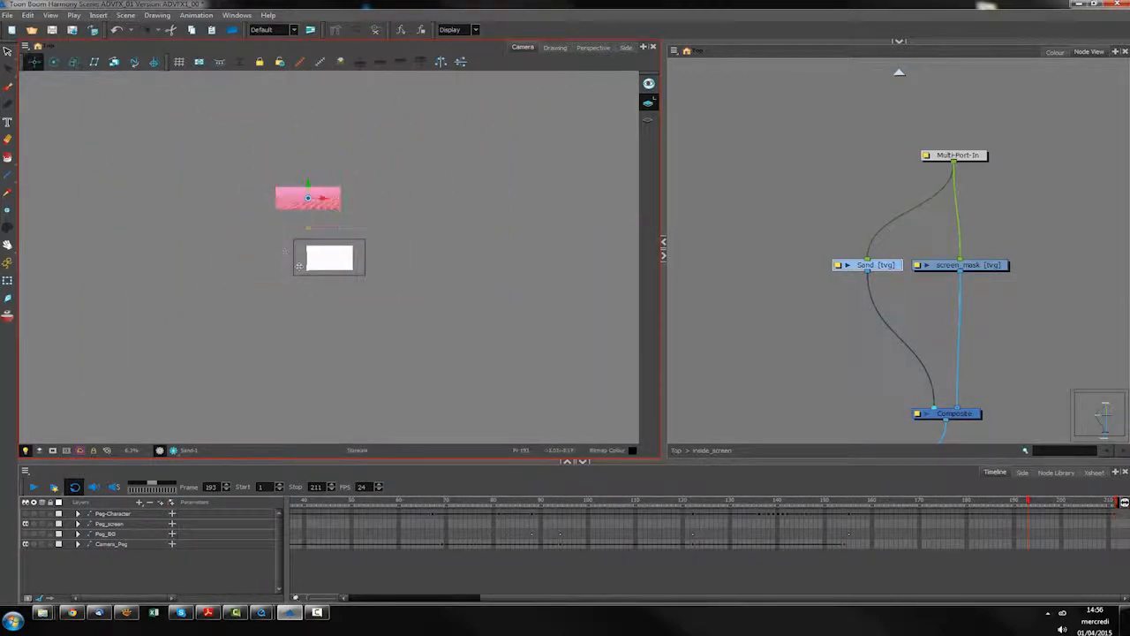
key("2")
left_click_drag(308, 156, 365, 289)
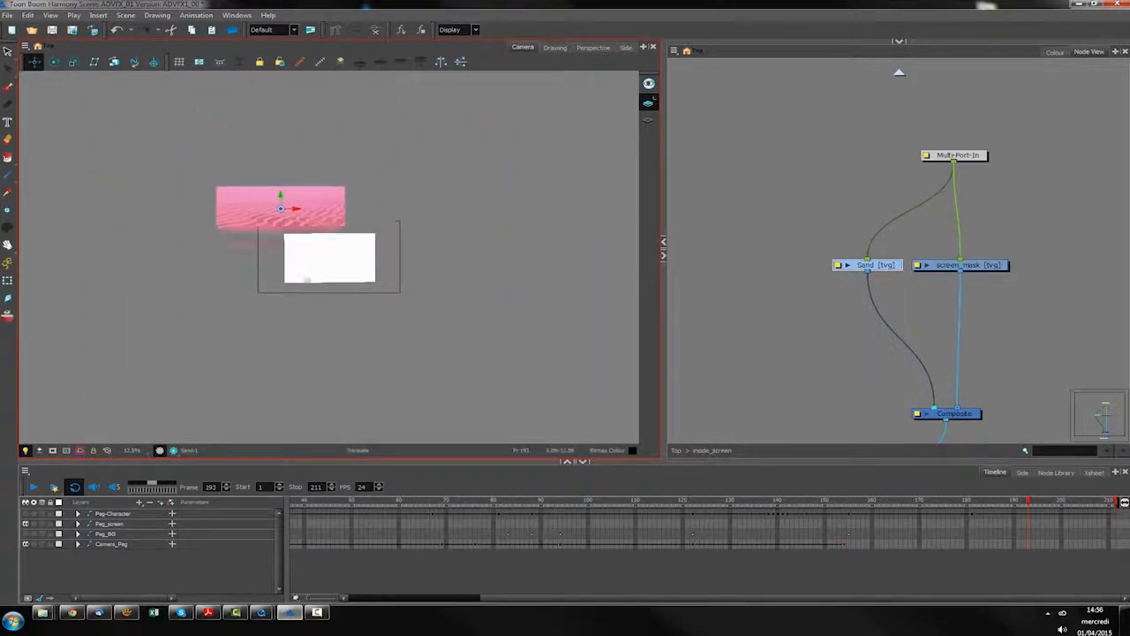
key("2")
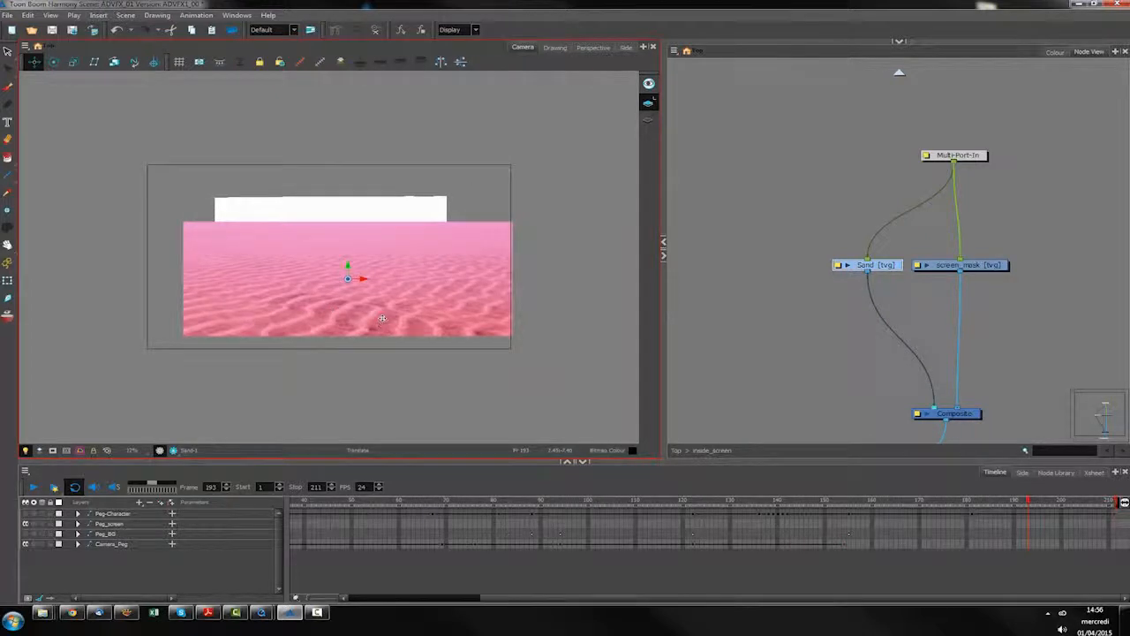
Scale the Sand image down further and move it over the lower part of the screen mask
key("alt+2")
key("alt+3")
key("alt+1")
key("alt+2")
key("alt+3")
key("alt+1")
left_click_drag(428, 292, 406, 320)
key("alt+3")
key("alt+1")
Order screen_mask in front of Sand in the Composite, and refine Sand's scale and position so it slightly overlaps the mask's side and lower edges
left_click_drag(934, 406, 965, 410)
scroll(335, 321, "up", 3)
left_click(891, 268)
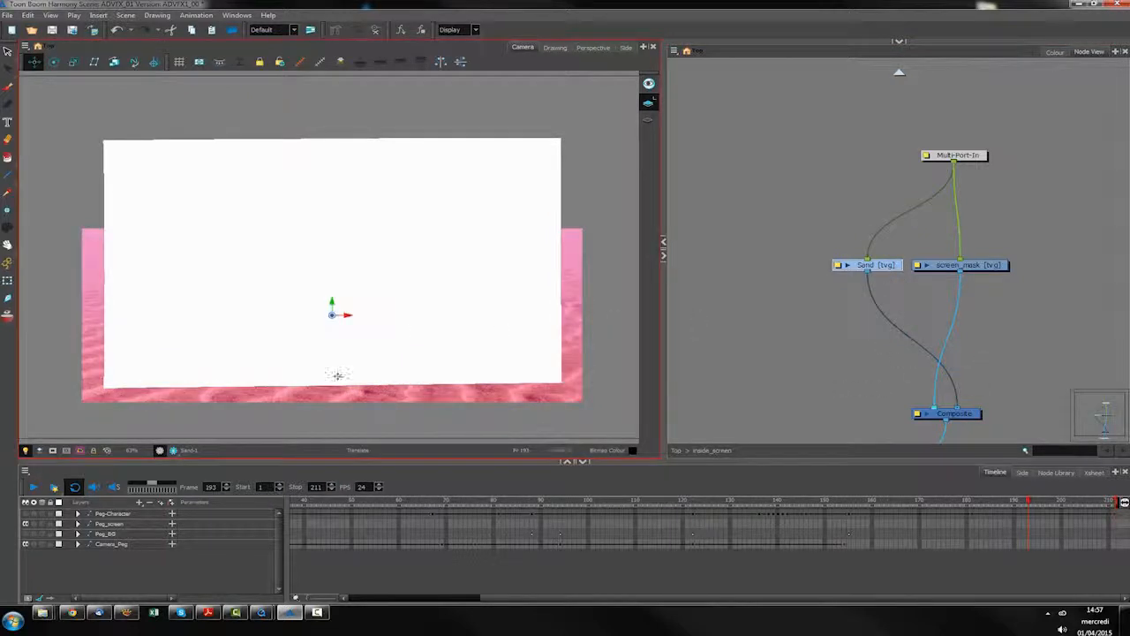
left_click_drag(347, 385, 350, 388)
left_click_drag(332, 303, 334, 331)
key("alt+4")
left_click_drag(507, 413, 486, 412)
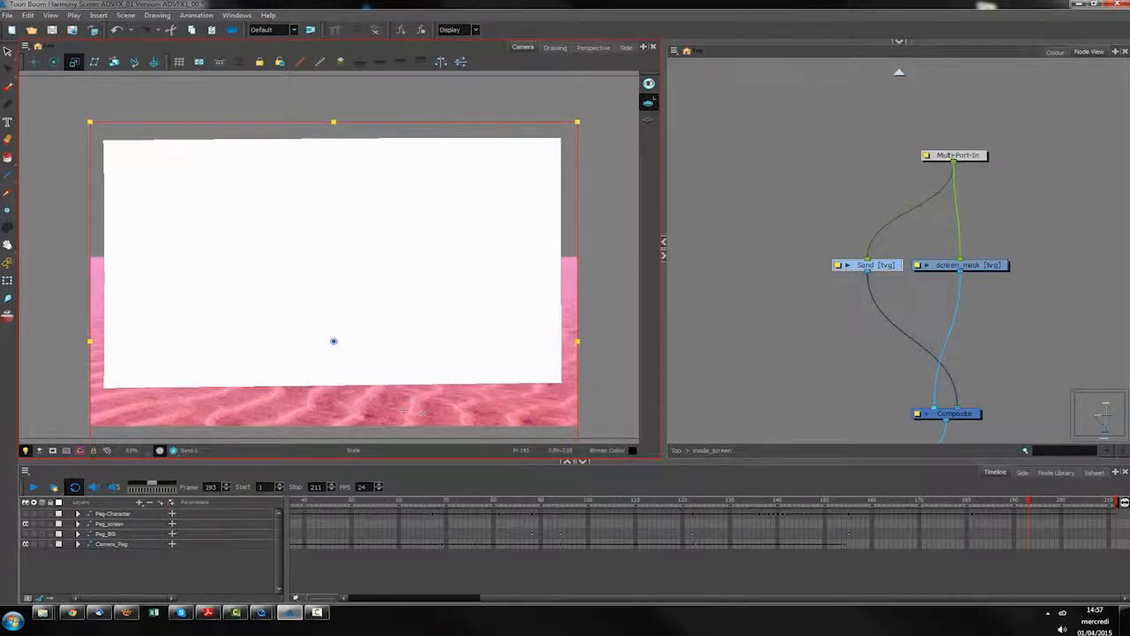
key("alt+2")
left_click_drag(385, 407, 389, 388)
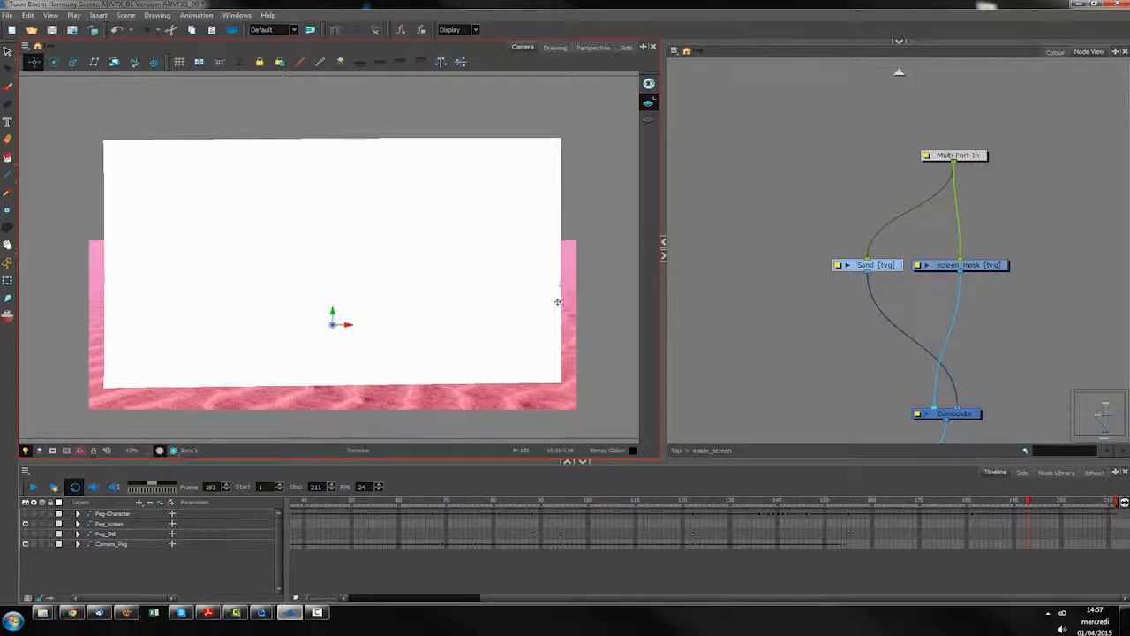
Put Sand back in front of screen_mask and shift both nodes sideways to make room for another node
left_click(847, 371)
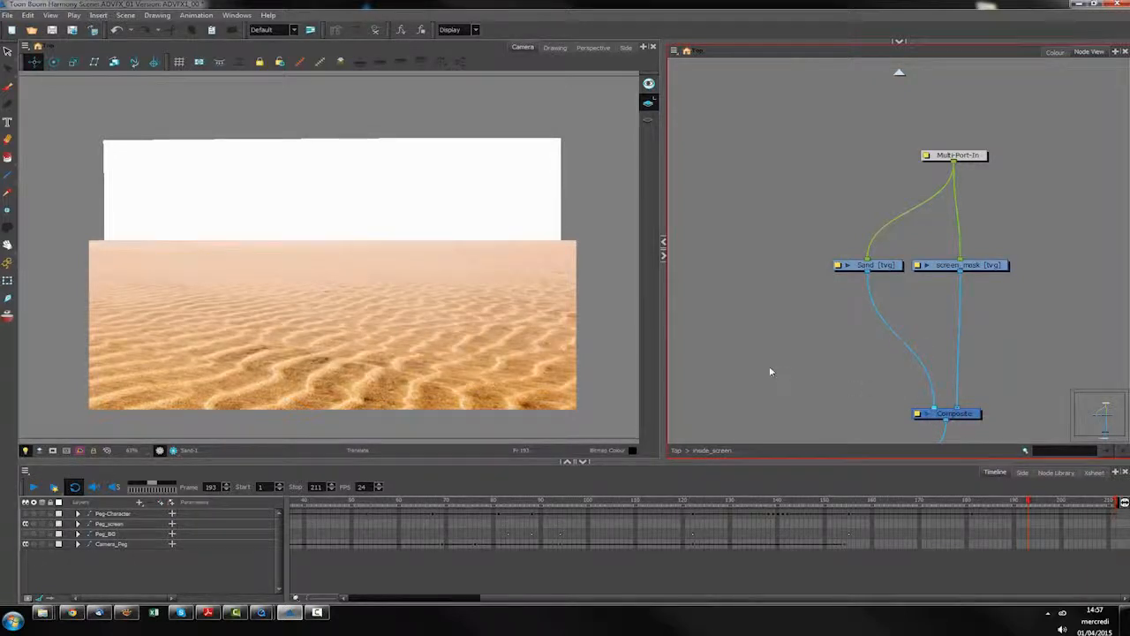
left_click_drag(884, 239, 1051, 261)
left_click(1073, 241)
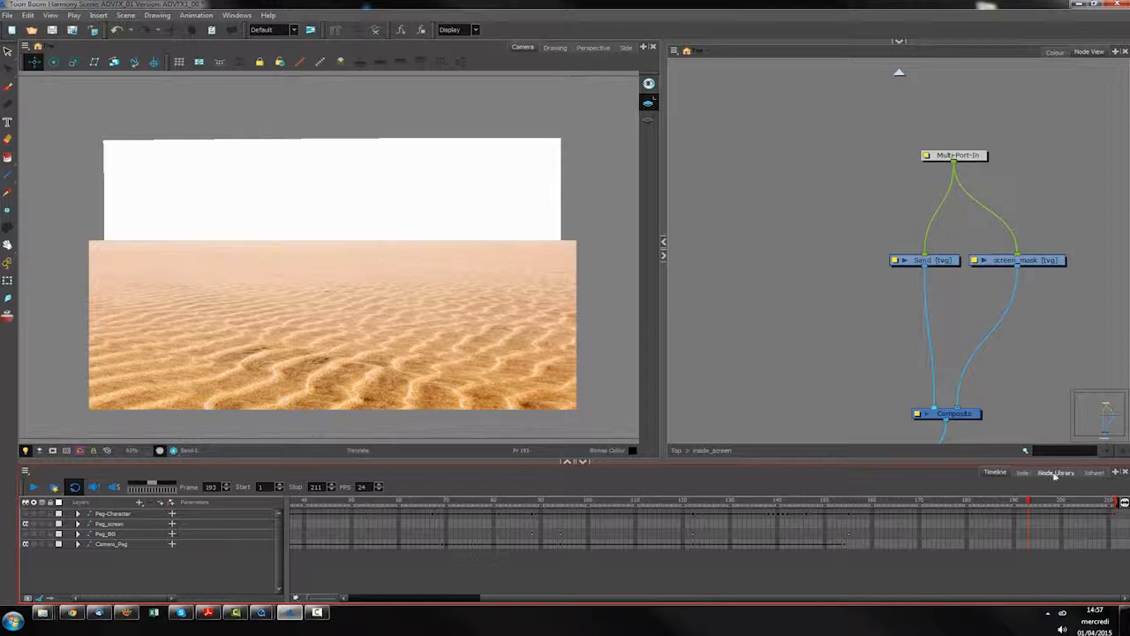
Add a Gradient node from the Favorites category beside Sand and connect it to Multi-Port-In and the Composite
left_click(1055, 472)
scroll(87, 547, "down", 1)
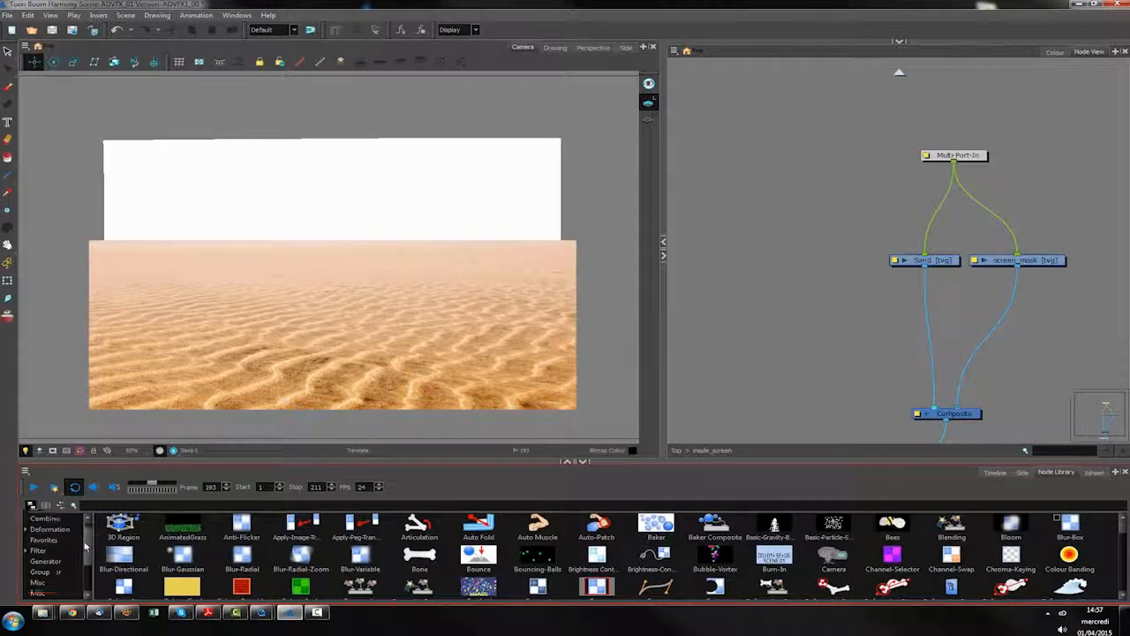
scroll(49, 554, "up", 1)
left_click(46, 550)
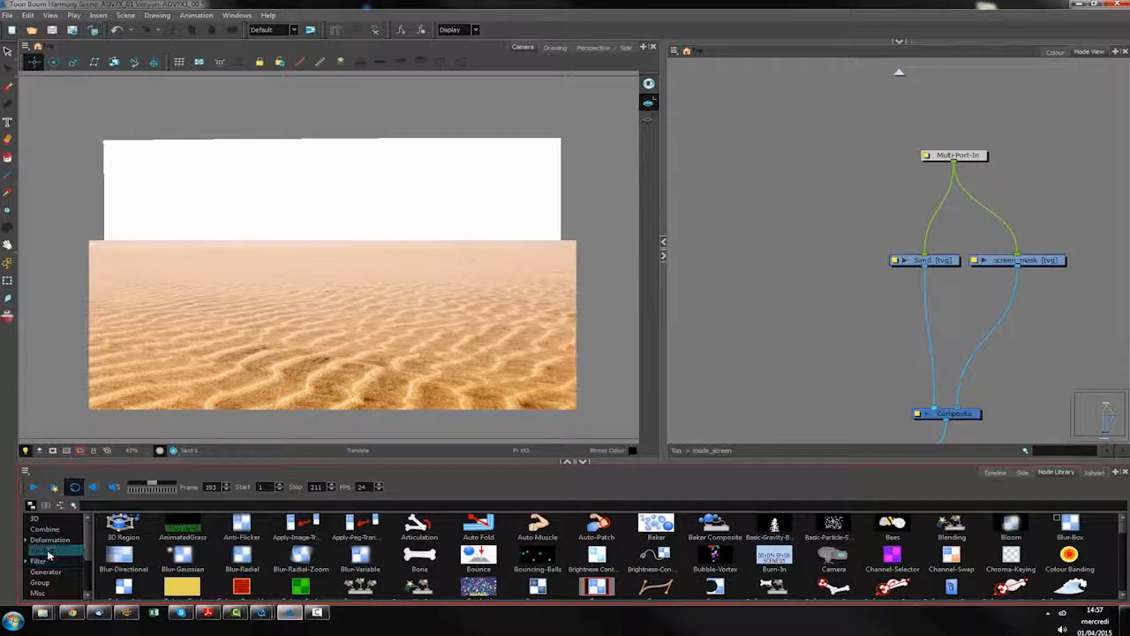
left_click_drag(671, 529, 864, 254)
left_click_drag(953, 165, 933, 408)
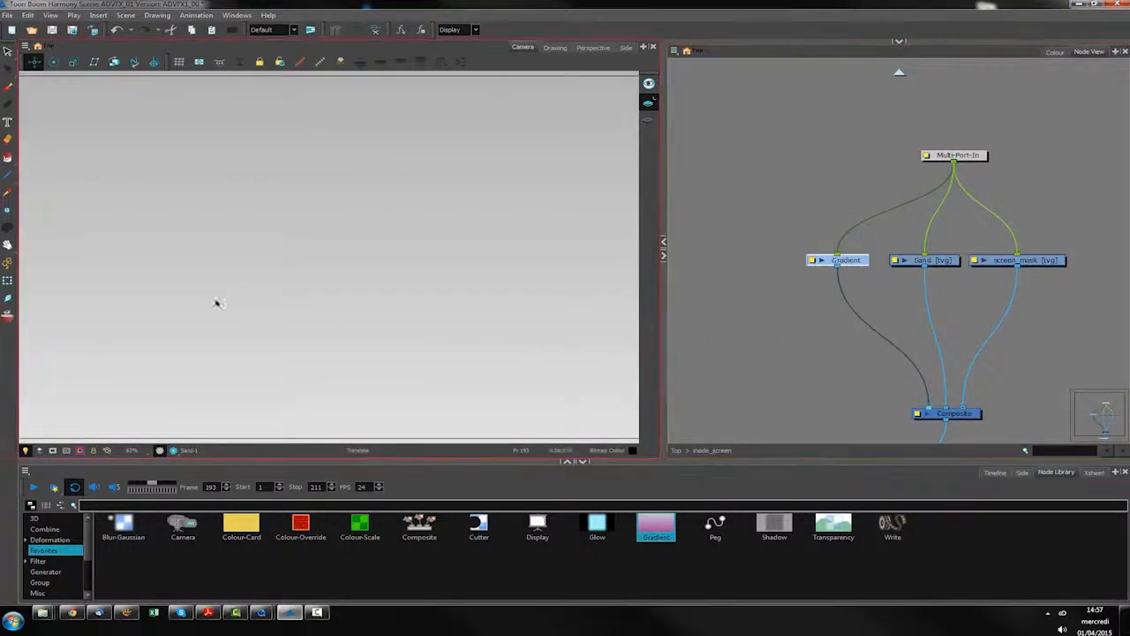
Shorten the gradient by moving its black and white end points inside the camera frame
scroll(281, 308, "down", 5)
scroll(280, 307, "down", 4)
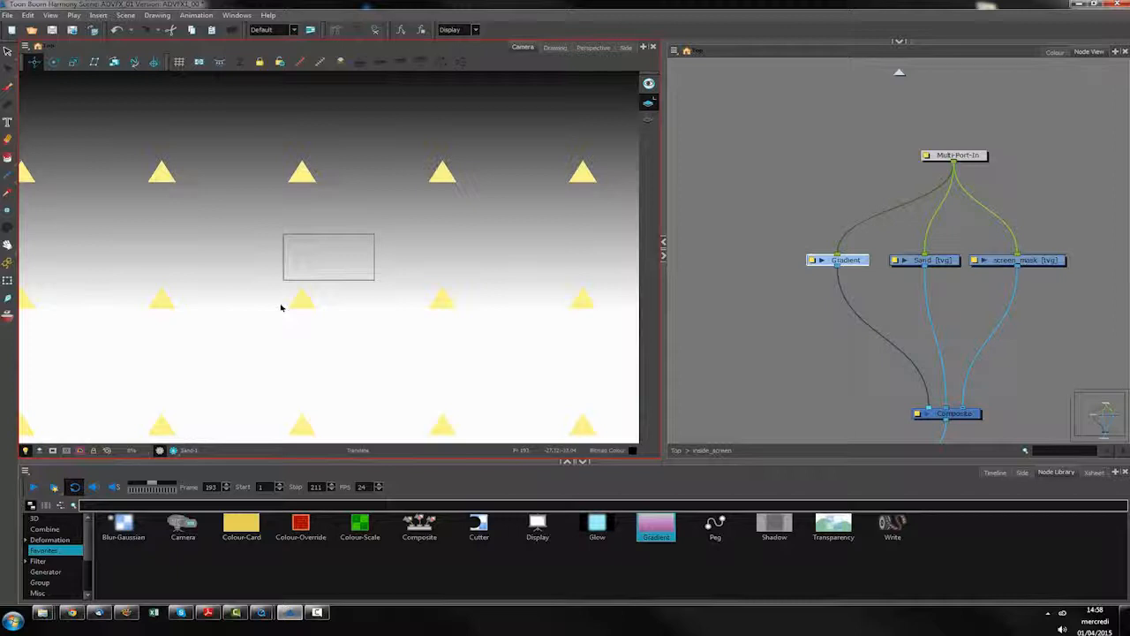
left_click(299, 64)
mouse_move(302, 306)
left_mouse_down()
mouse_move(323, 262)
mouse_move(304, 312)
left_mouse_up()
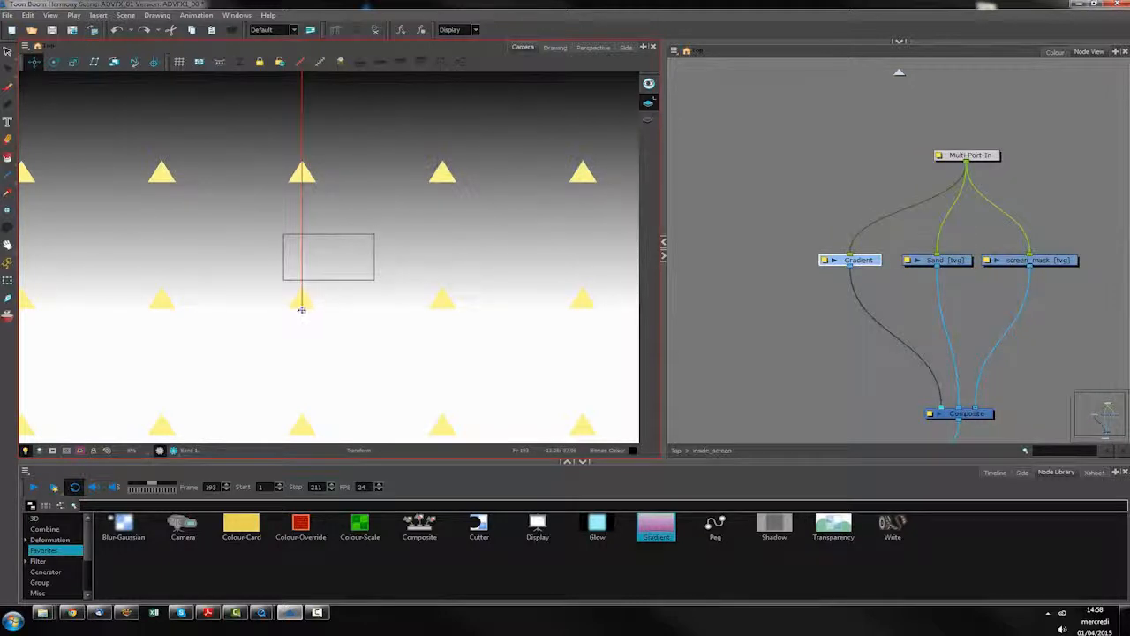
key("2")
key("2")
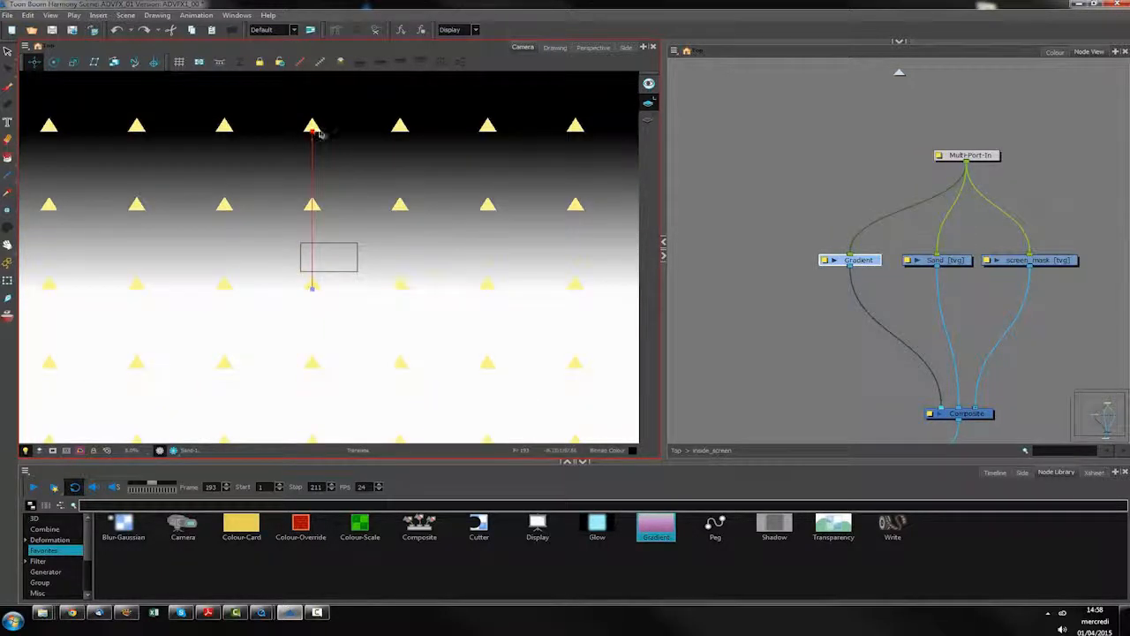
left_click_drag(318, 132, 305, 252)
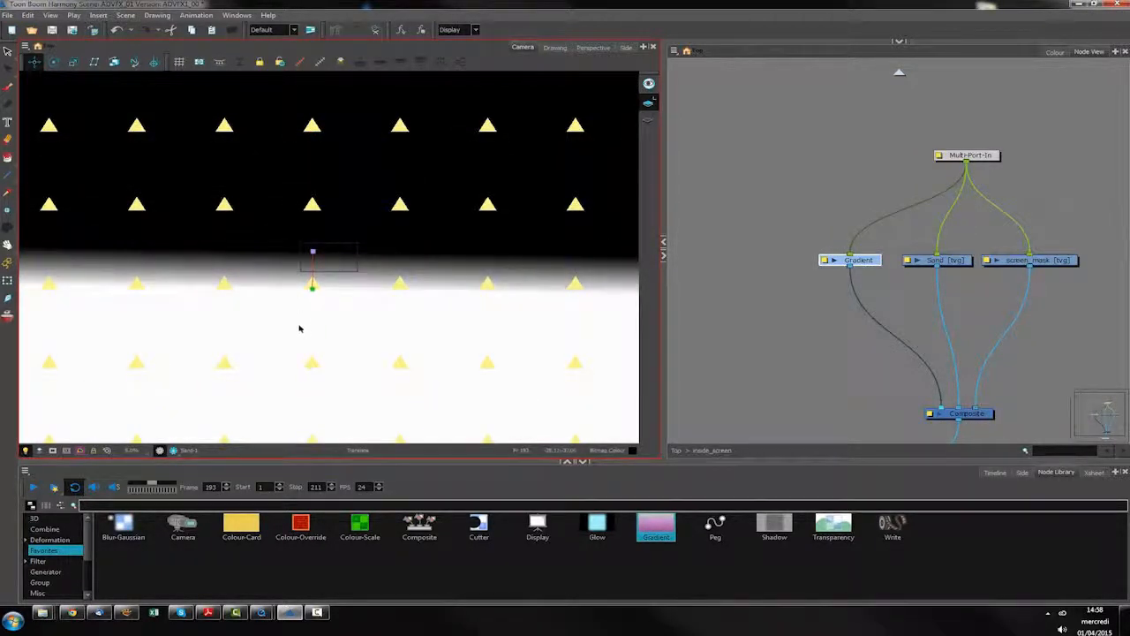
key("1")
key("1")
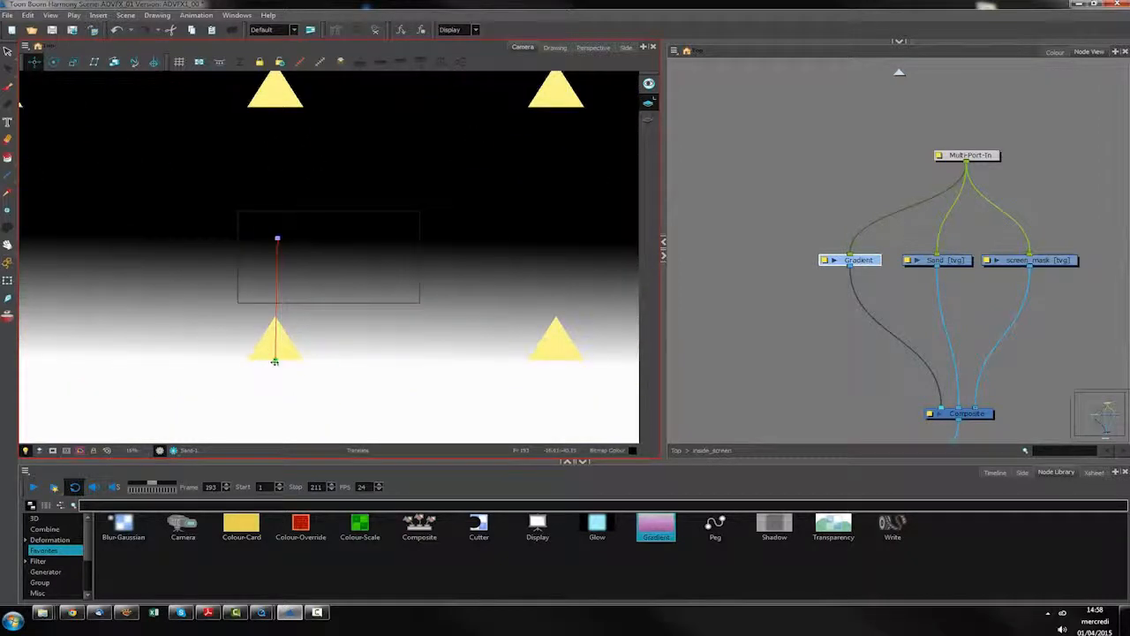
left_click_drag(274, 361, 275, 275)
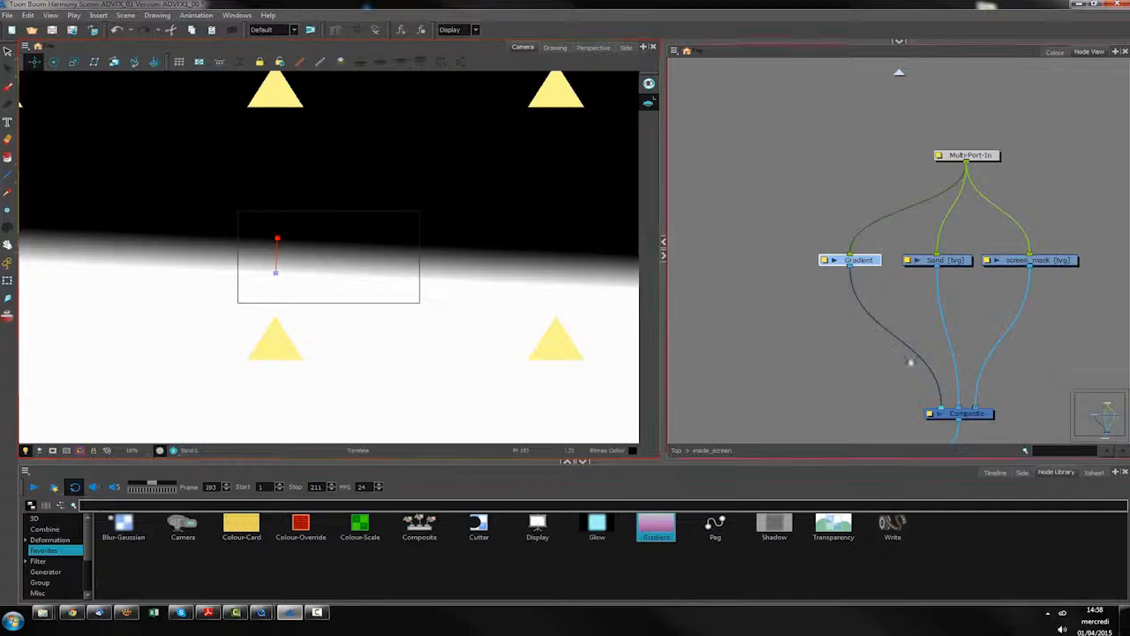
Reorder the Composite inputs so Gradient lies behind Sand and screen_mask is in front
left_click(955, 410)
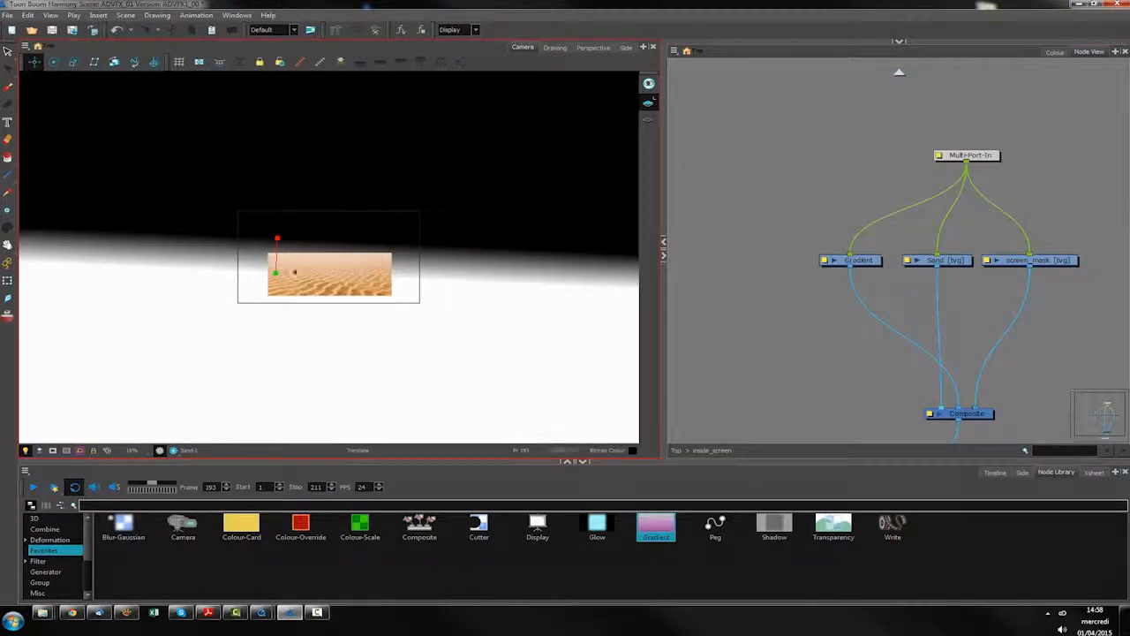
key("2")
key("2")
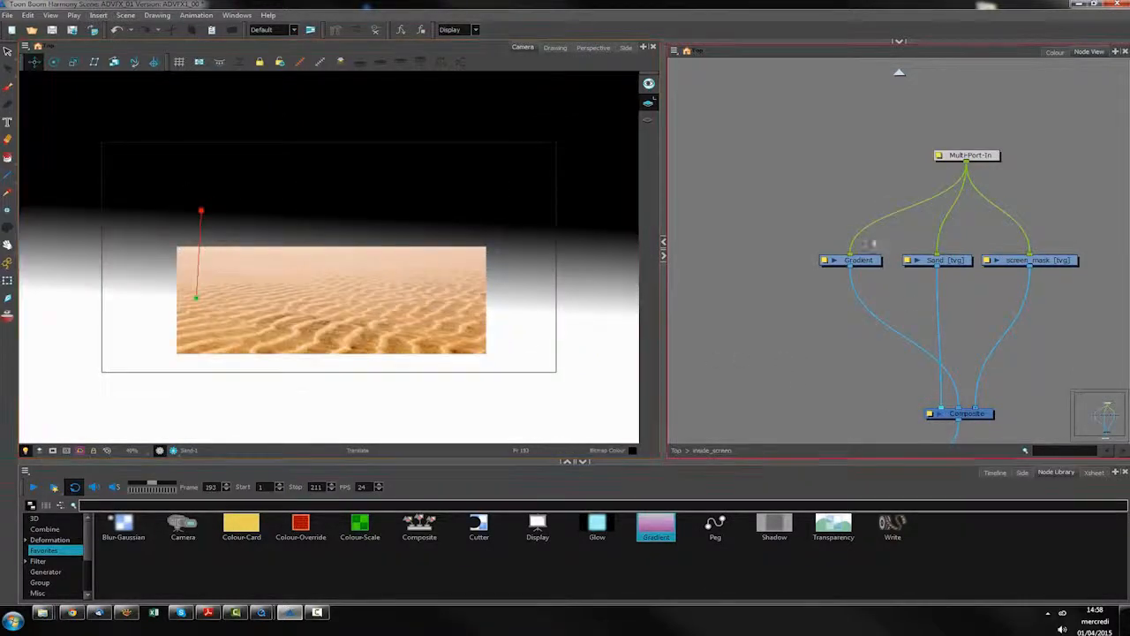
left_click_drag(974, 408, 926, 411)
Move both gradient end points to the horizontal centre of the screen mask, within its upper third
left_click(202, 214)
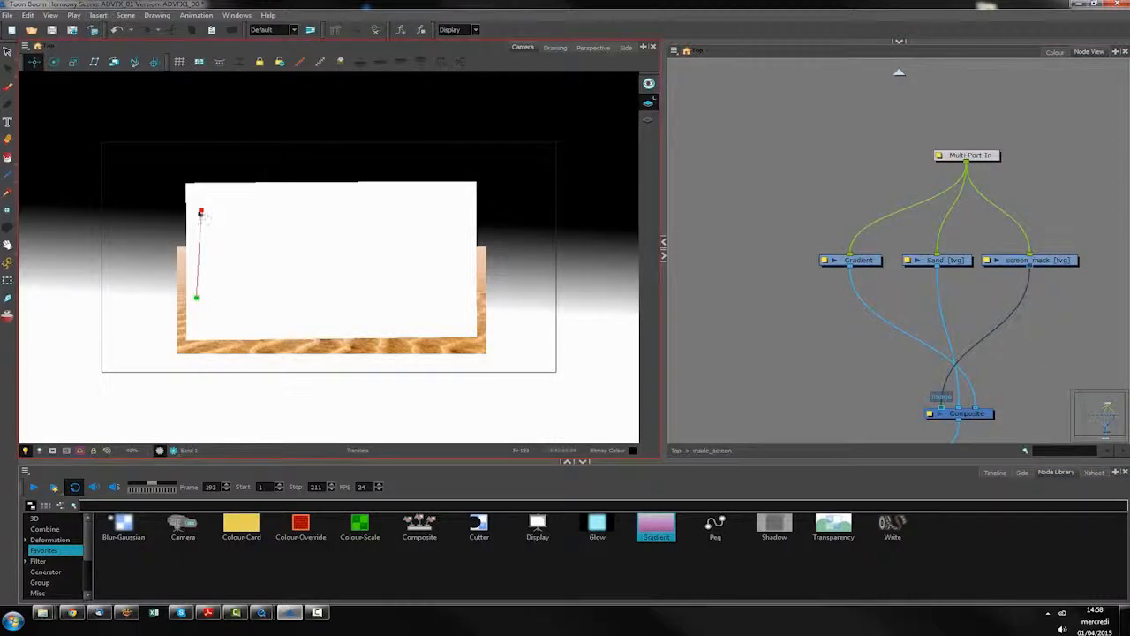
left_click_drag(201, 210, 330, 192)
left_click_drag(196, 298, 334, 233)
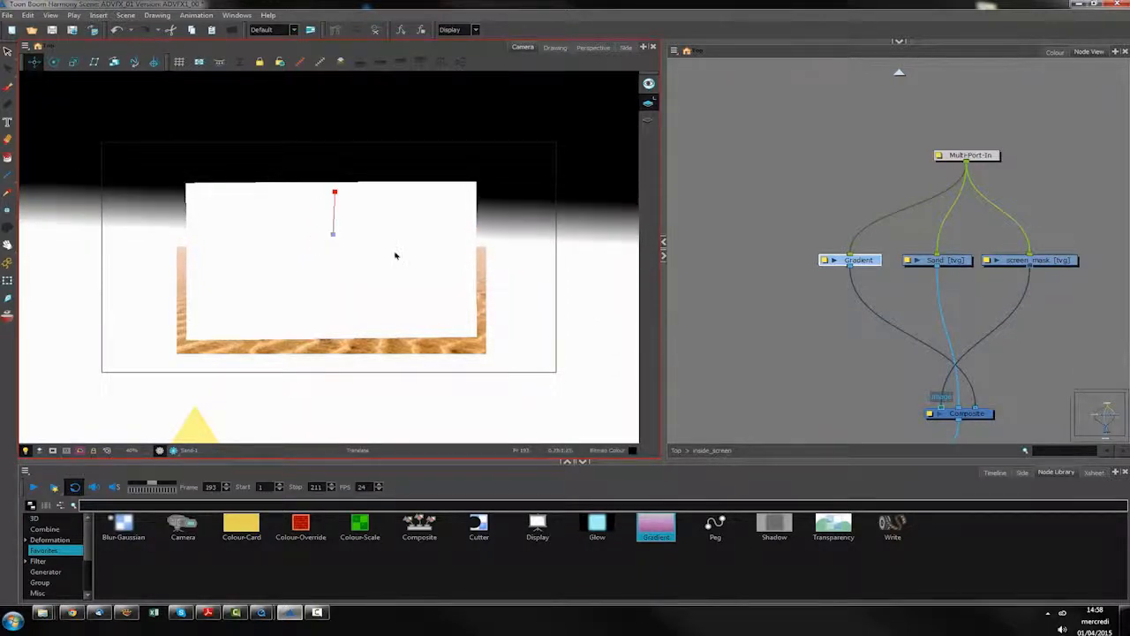
Set the X axis of both Gradient positions to 1.8 E to make the blend vertical
left_click(823, 259)
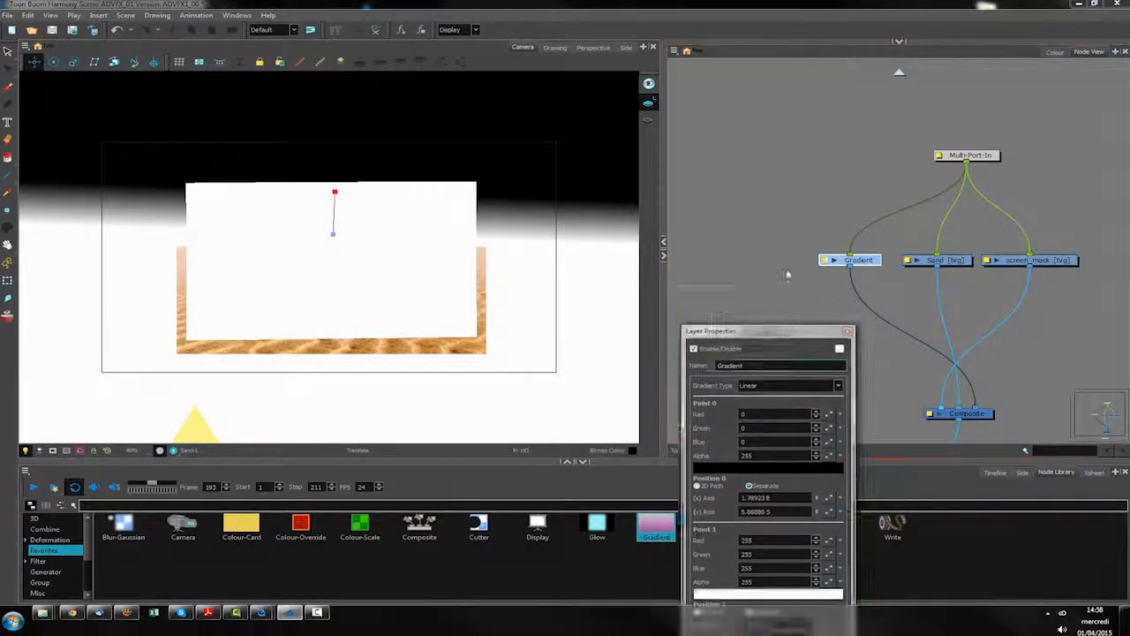
double_click(784, 271)
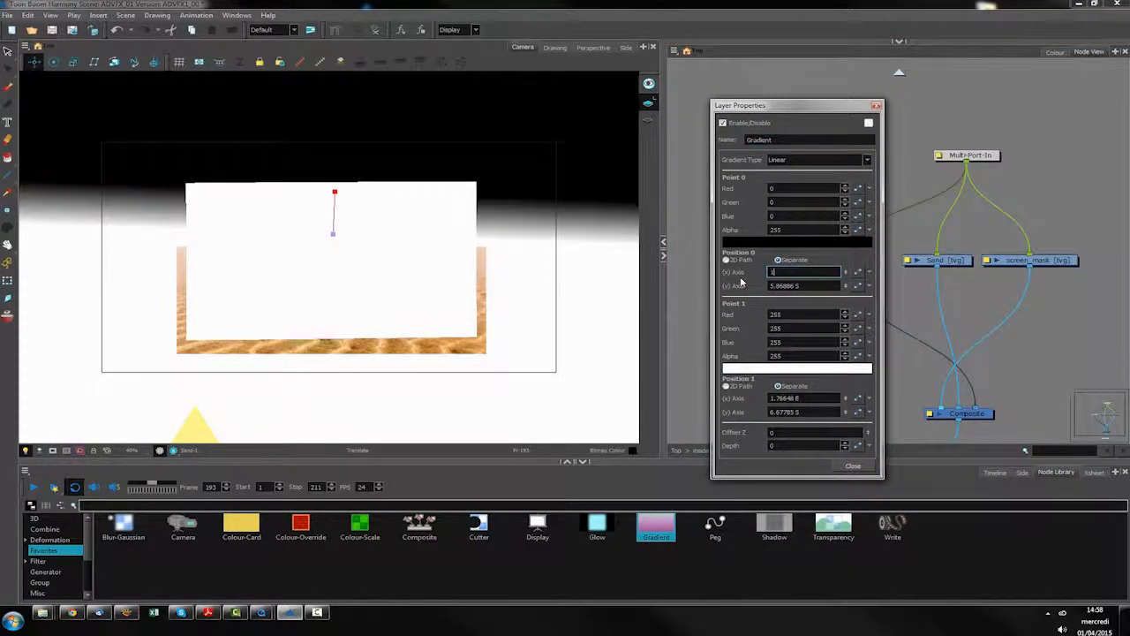
double_click(770, 398)
type("1.8 E")
key("Return")
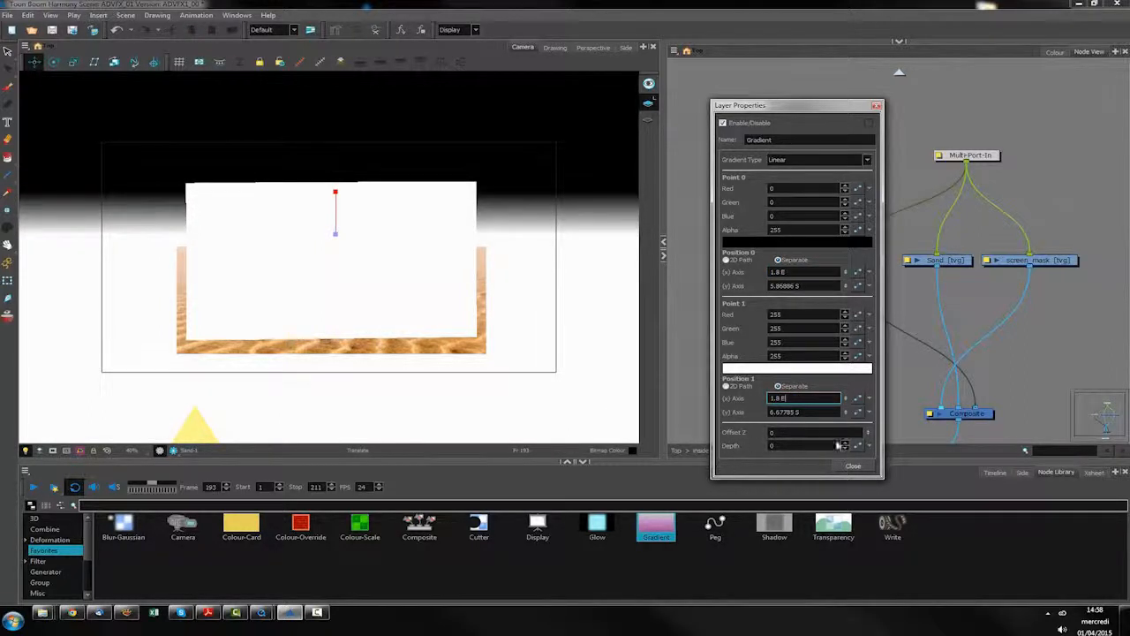
Set the Gradient's Point 0 colour to green with red 56, green 124 and blue 94
left_click(817, 242)
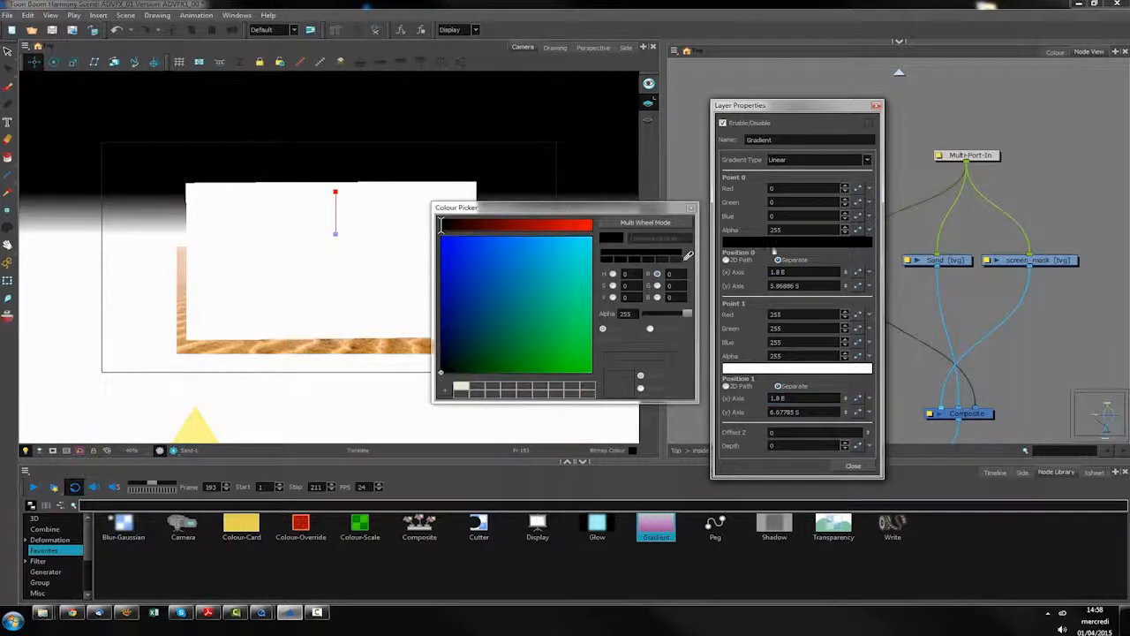
left_click(645, 222)
left_click_drag(652, 201, 960, 160)
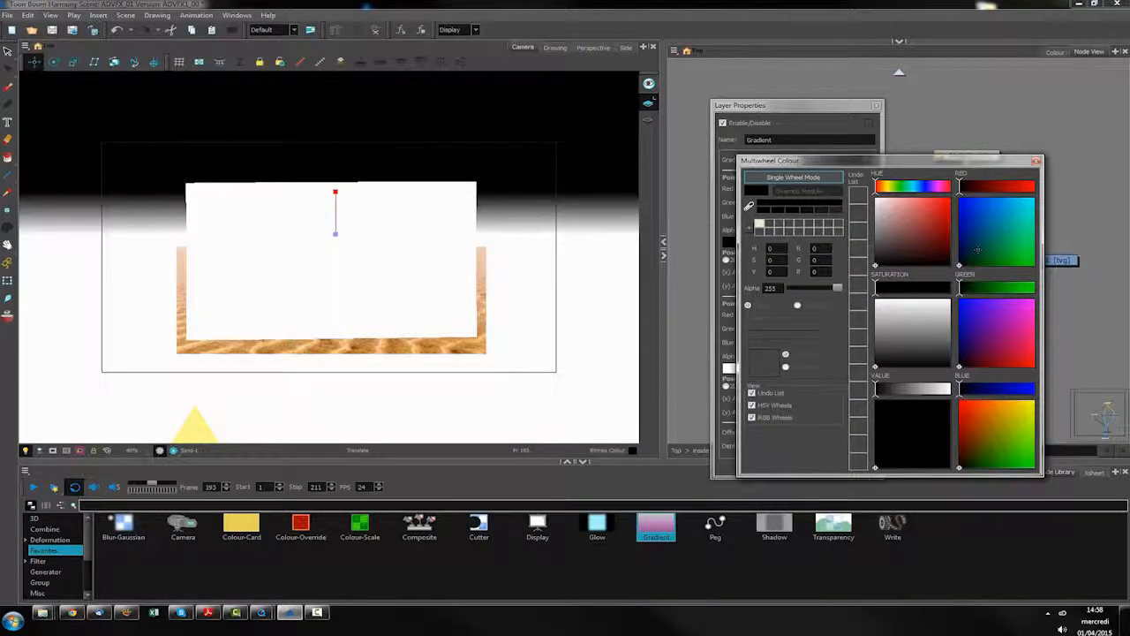
left_click(907, 187)
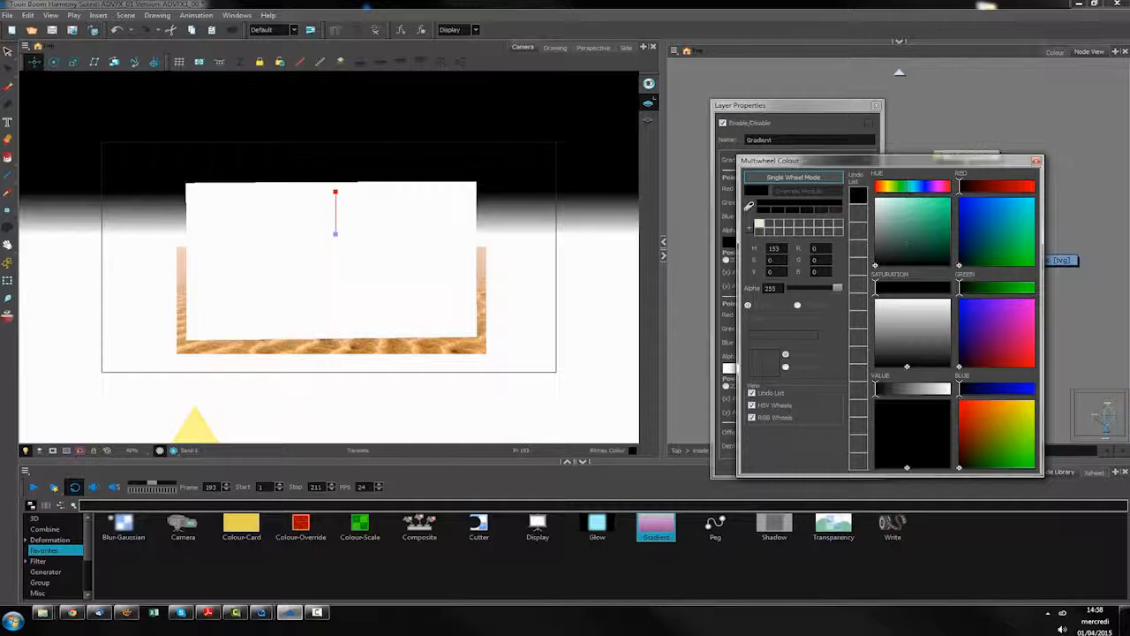
left_click(915, 241)
left_click_drag(915, 241, 916, 232)
left_click(1037, 160)
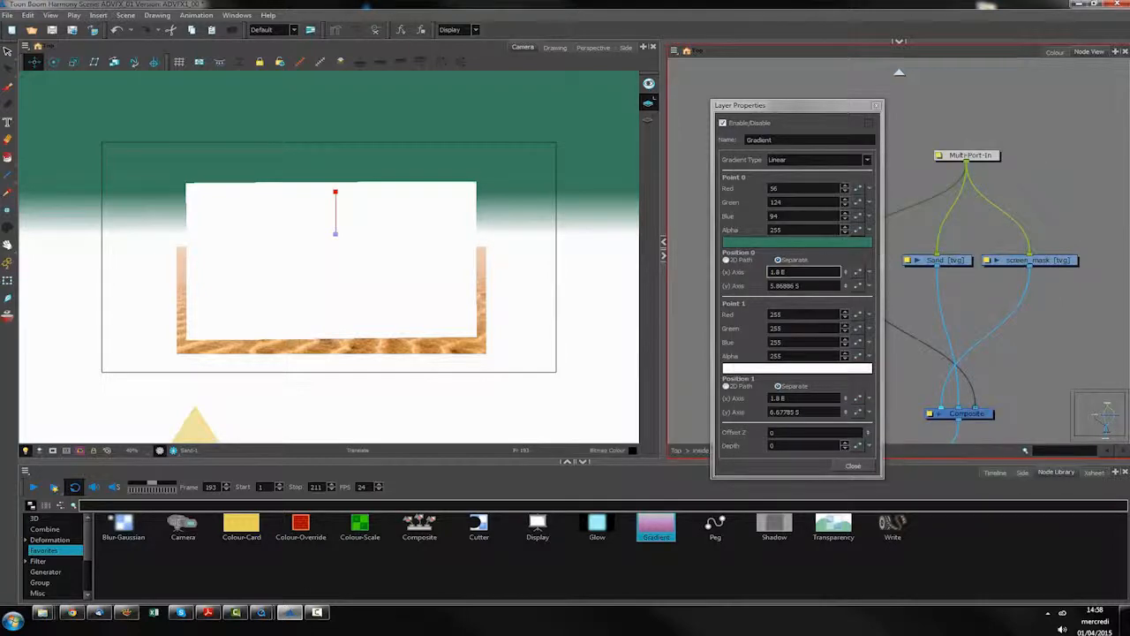
Set the Gradient's Point 1 colour to a darker green with red 39, green 86 and blue 65, and close its properties
left_click(797, 372)
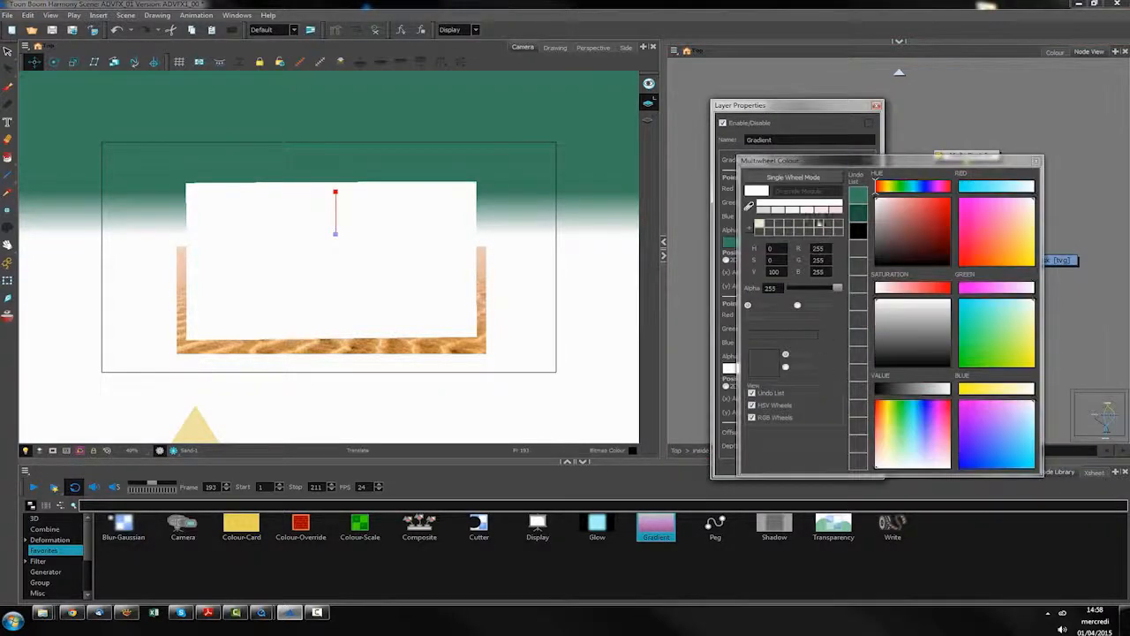
left_click(860, 196)
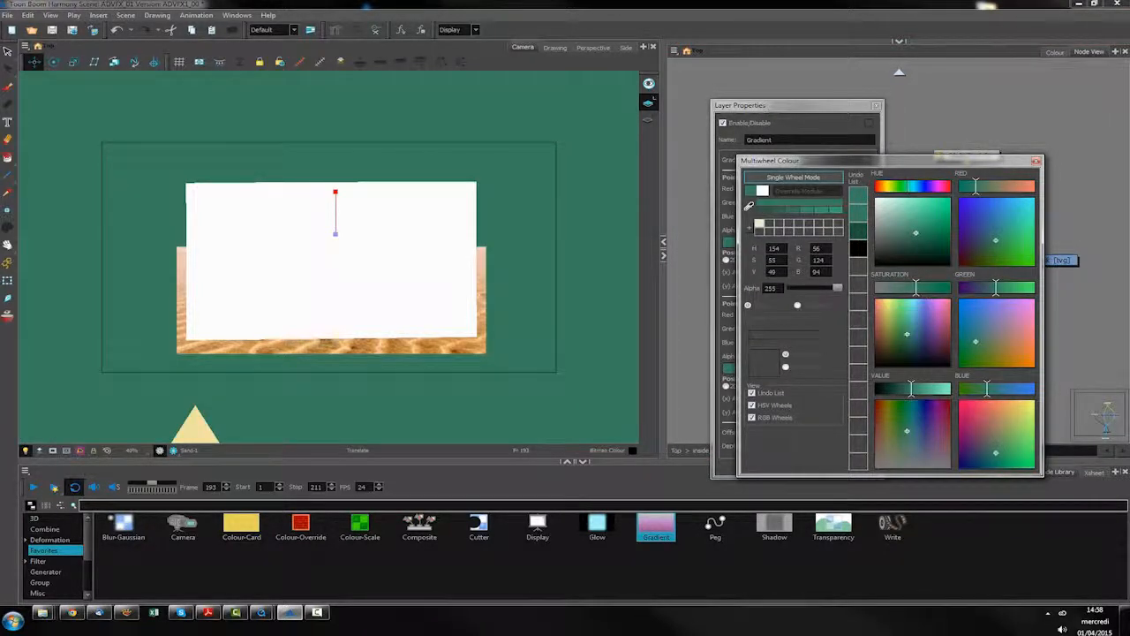
left_click_drag(910, 388, 901, 388)
left_click(1039, 160)
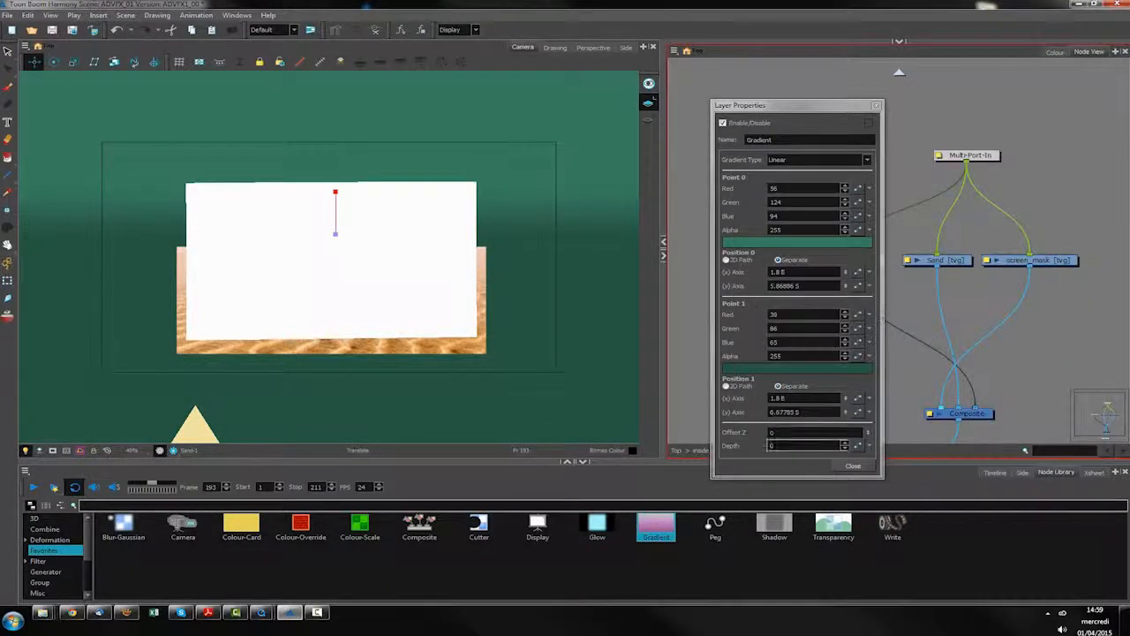
left_click(852, 466)
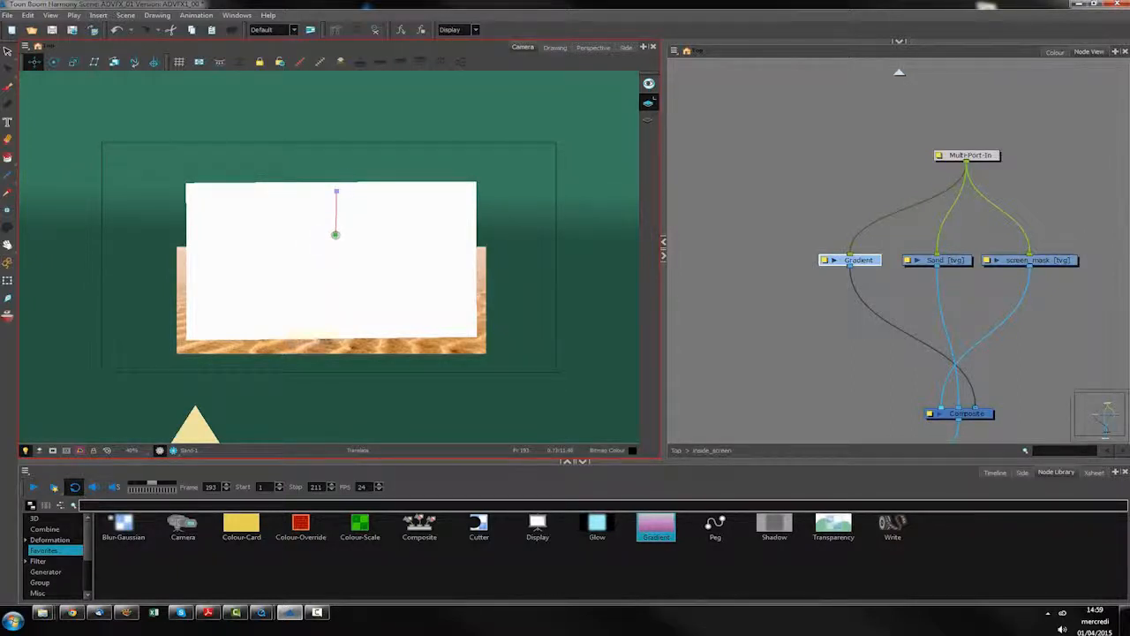
Undo the last gradient edit and place screen_mask behind Sand and Gradient in the Composite
key("ctrl+z")
left_click(958, 335)
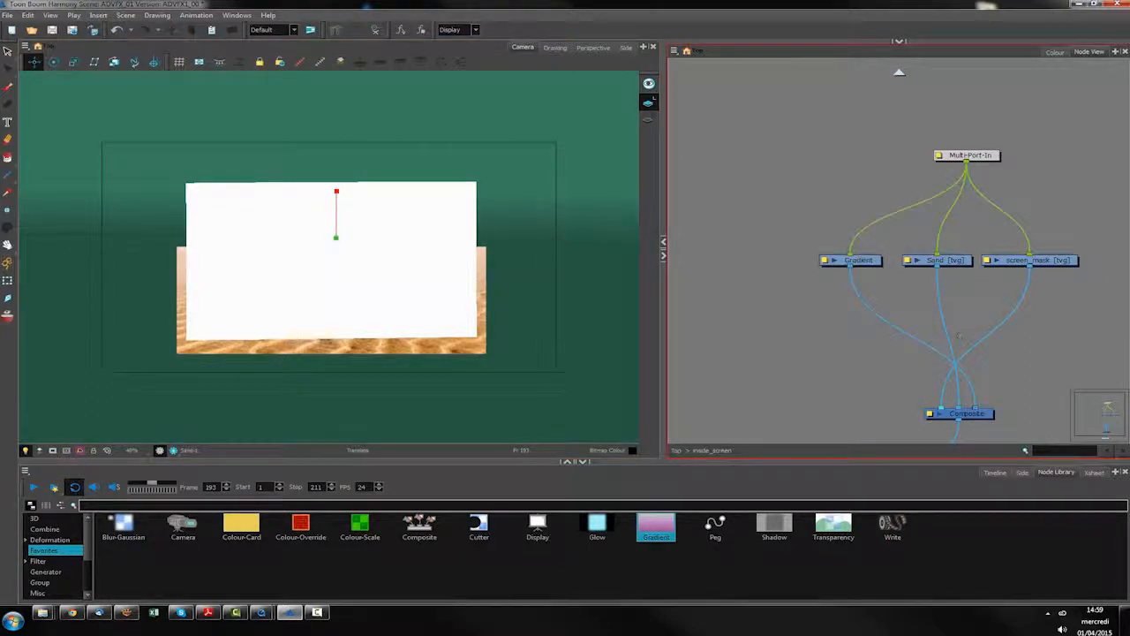
left_click_drag(943, 399, 976, 406)
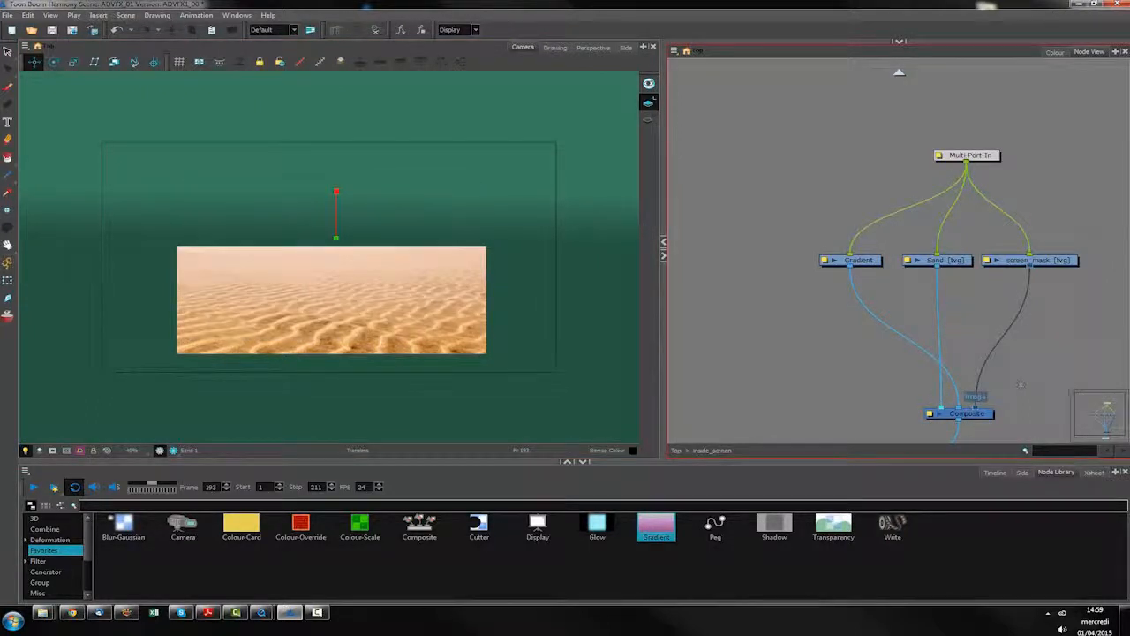
Arrange the nodes above the Composite in a row as Sand, Gradient and screen_mask so their connections do not cross
left_click(949, 260)
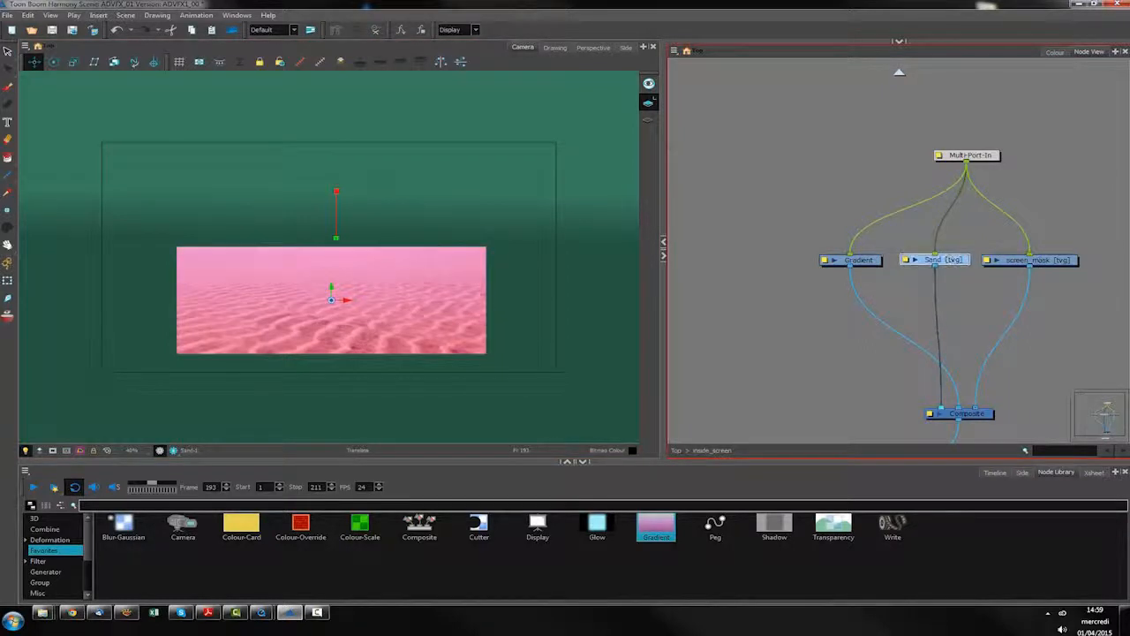
left_click_drag(1043, 261, 1067, 262)
mouse_move(951, 258)
left_mouse_down()
mouse_move(785, 258)
mouse_move(937, 257)
left_mouse_up()
left_click_drag(786, 259, 859, 258)
left_click_drag(949, 256, 955, 255)
mouse_move(1068, 261)
left_mouse_down()
mouse_move(1083, 256)
mouse_move(1072, 258)
left_mouse_up()
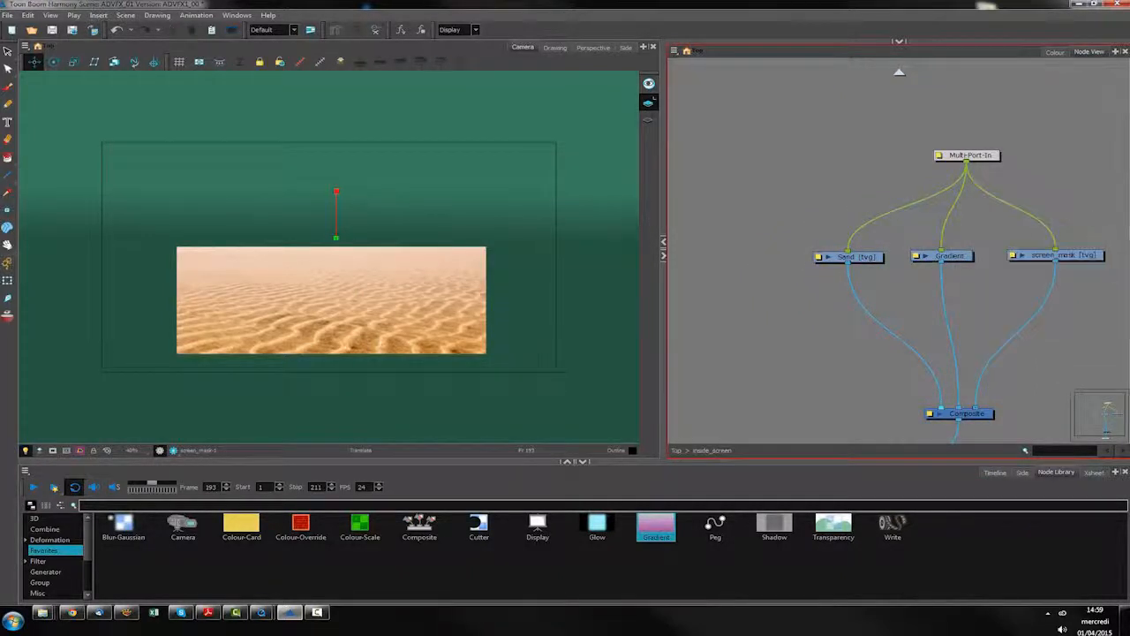
left_click_drag(959, 254, 962, 257)
left_click(858, 258)
left_click(852, 318)
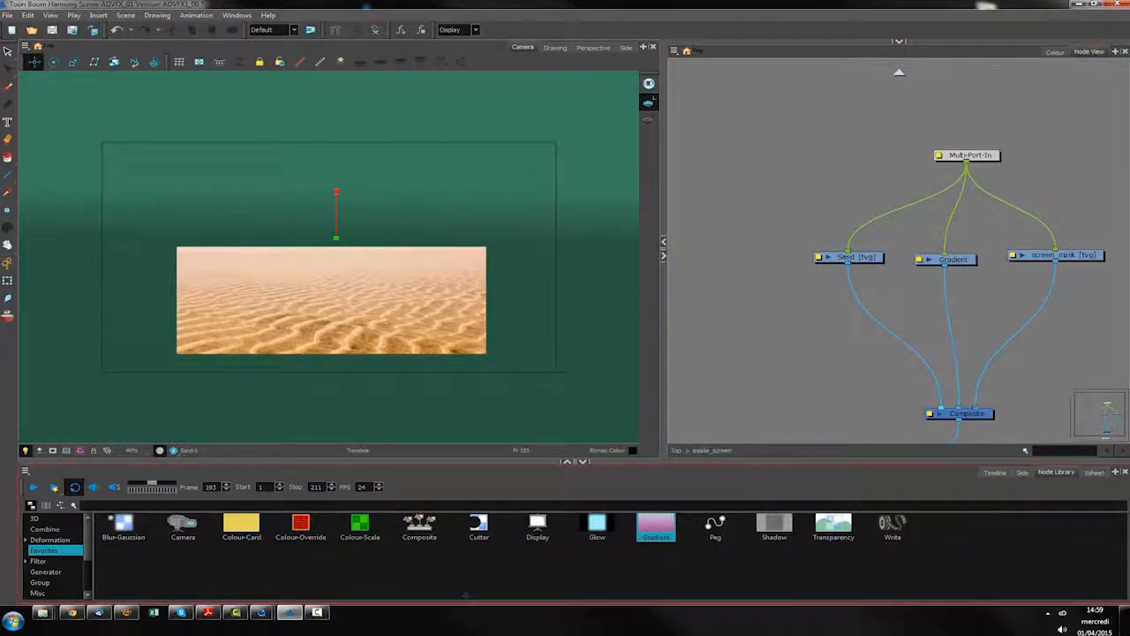
Insert a Channel-Selector filter node on the connection between Sand and the Composite
left_click(78, 560)
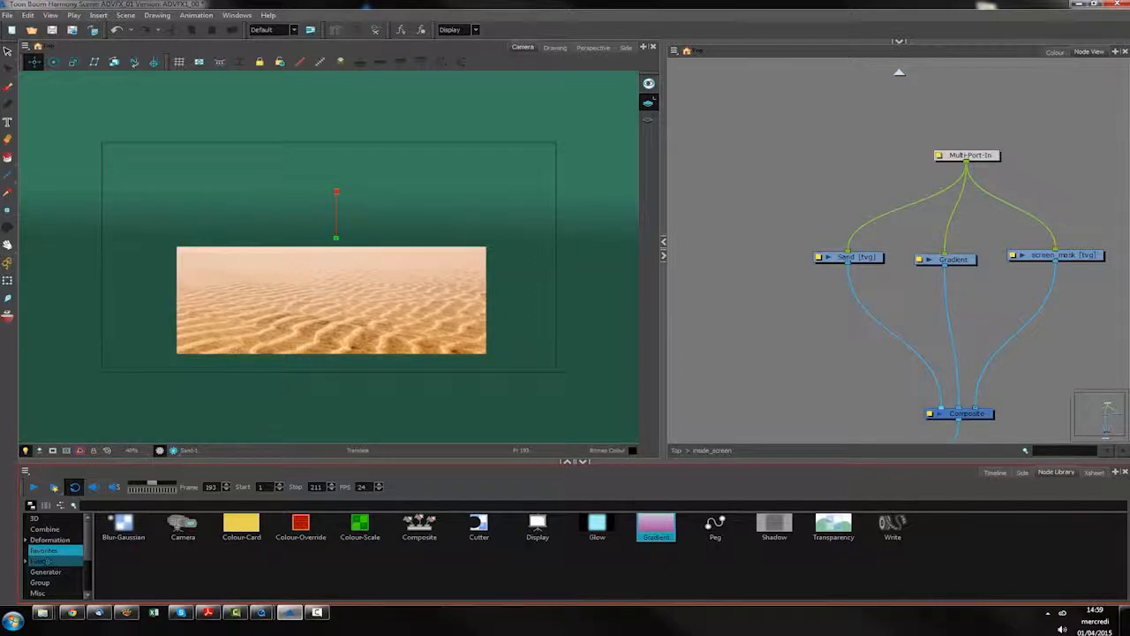
left_click_drag(715, 525, 880, 302)
left_click(890, 346)
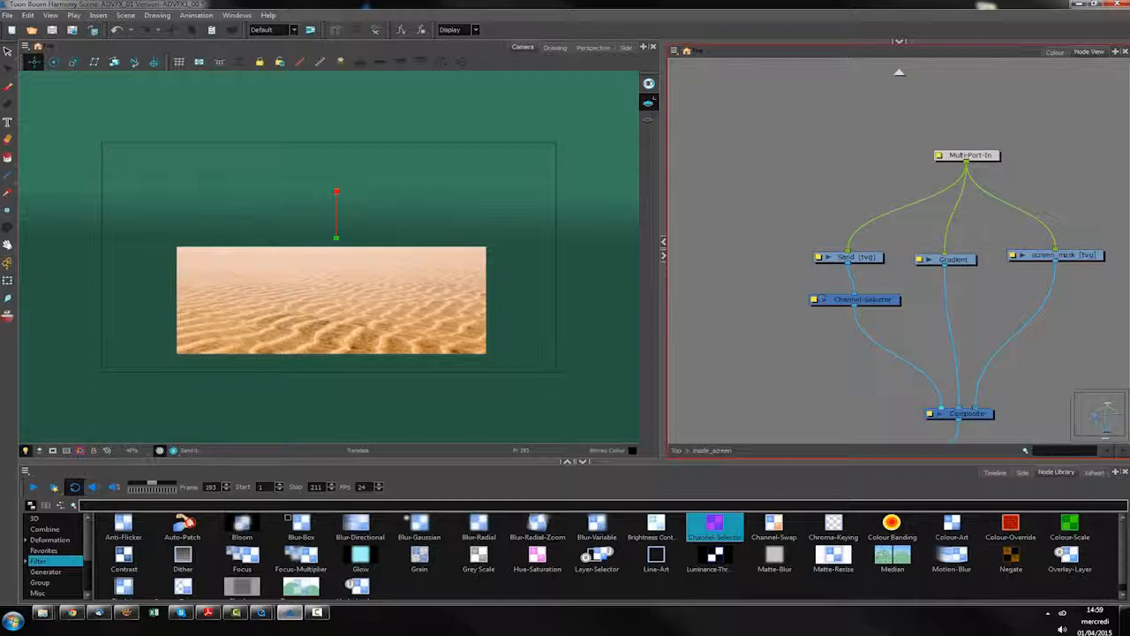
Disable the red channel in the Channel-Selector, close its properties and align the node beneath Sand
left_click(814, 299)
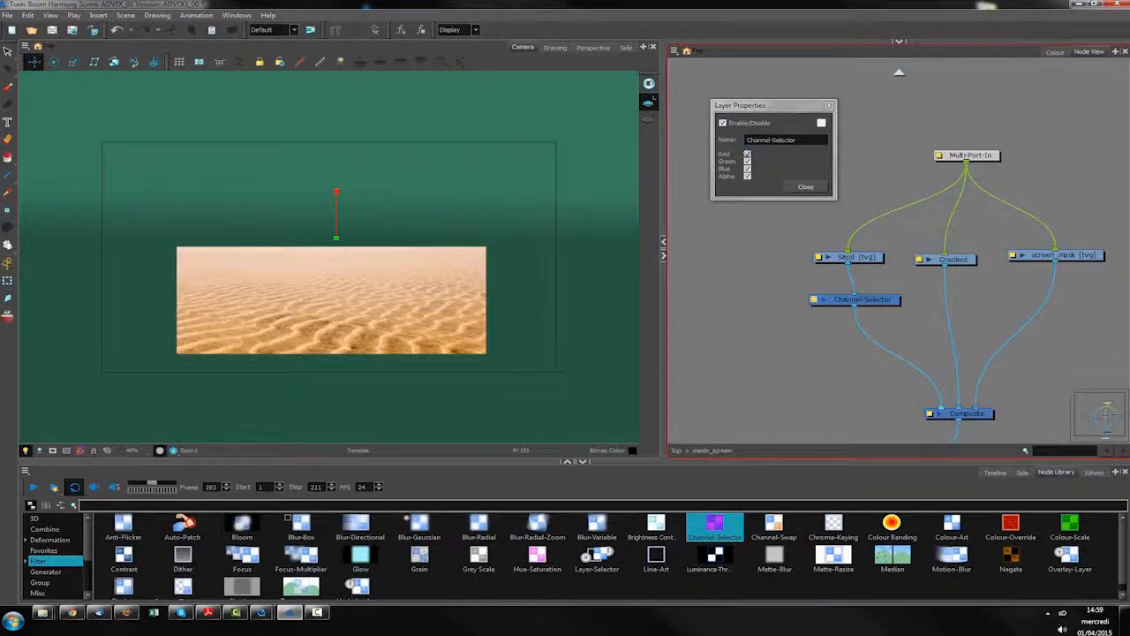
left_click(747, 154)
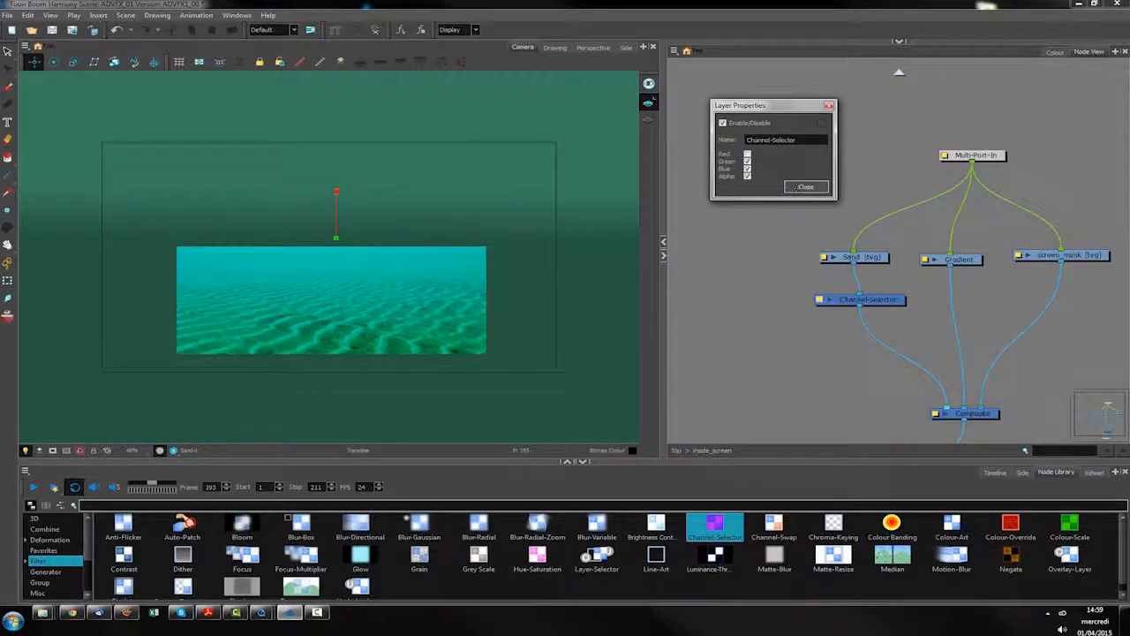
left_click(795, 187)
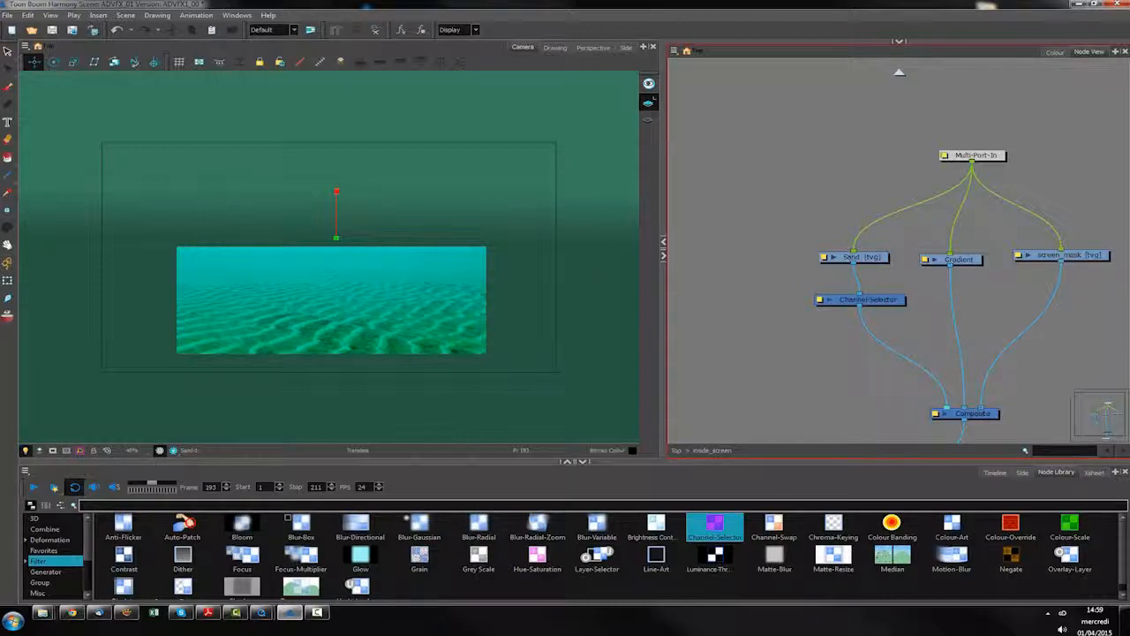
left_click(821, 298)
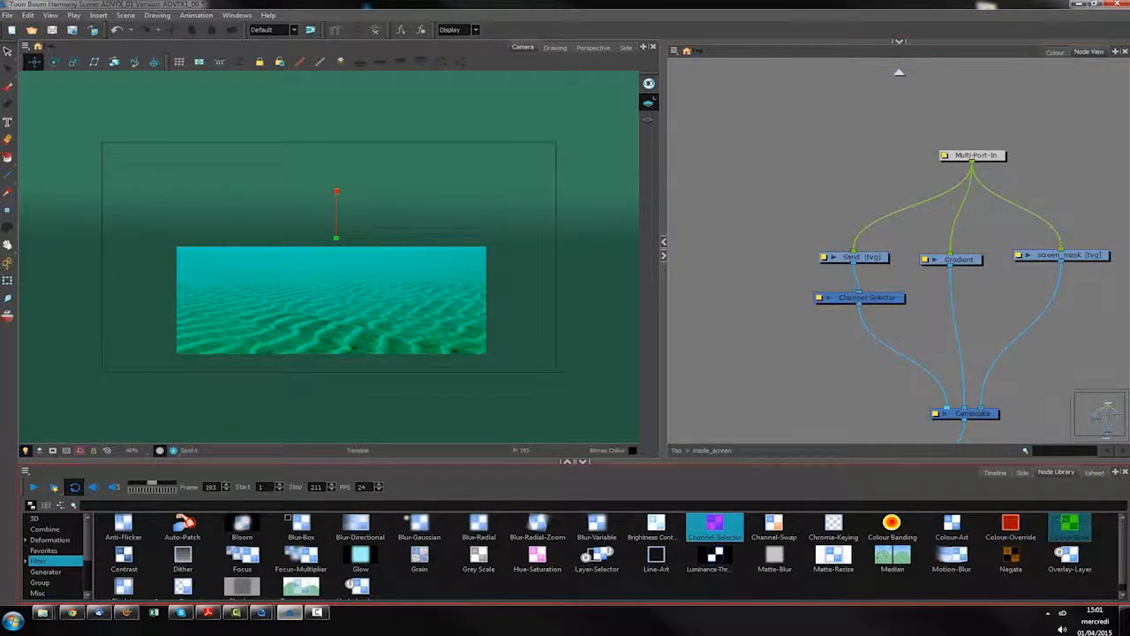
Add a Colour-Scale filter node and insert it on the connection between the Channel-Selector and the Composite
left_click_drag(1080, 526, 876, 374)
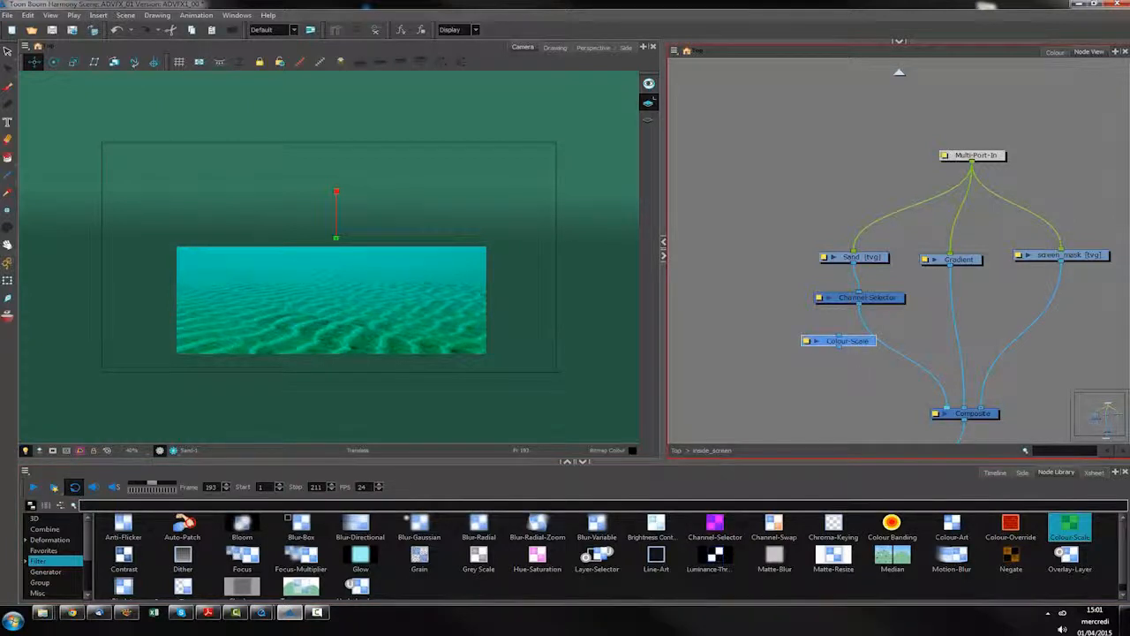
left_click(862, 398)
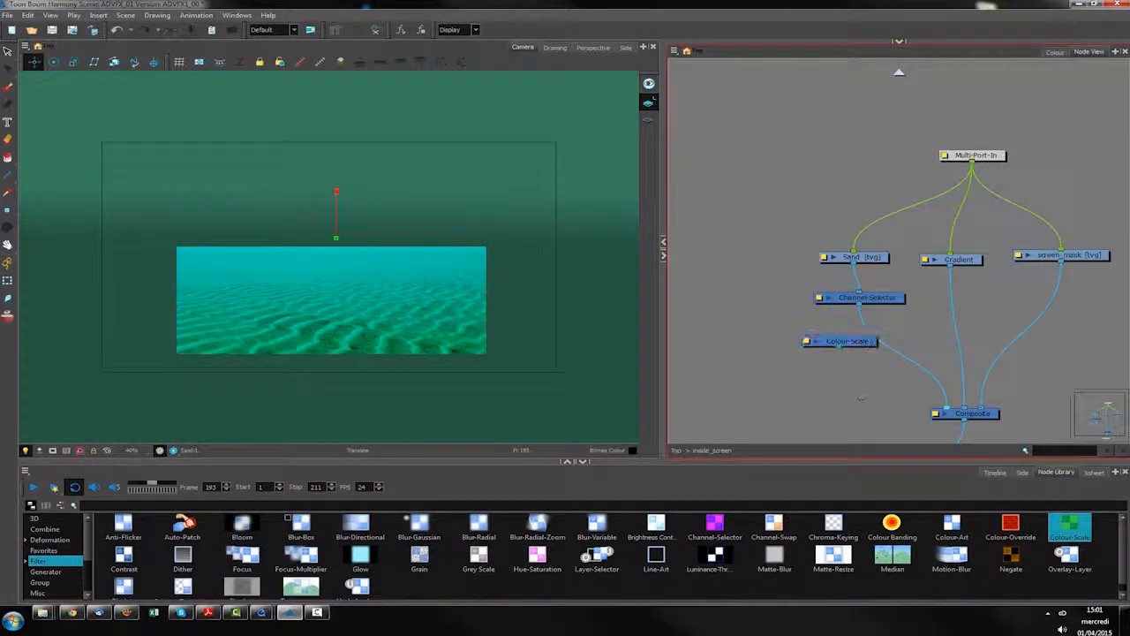
left_click_drag(853, 342, 872, 336)
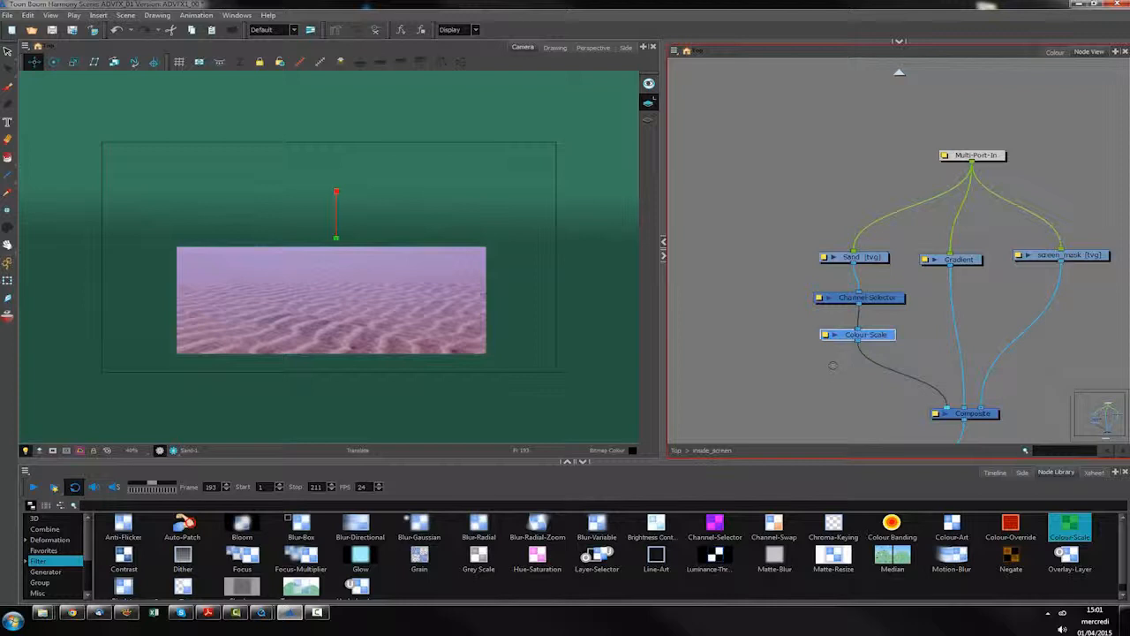
left_click(830, 363)
Set the Colour-Scale's Blue to 1.2 and switch the Camera view to render mode
left_click(826, 334)
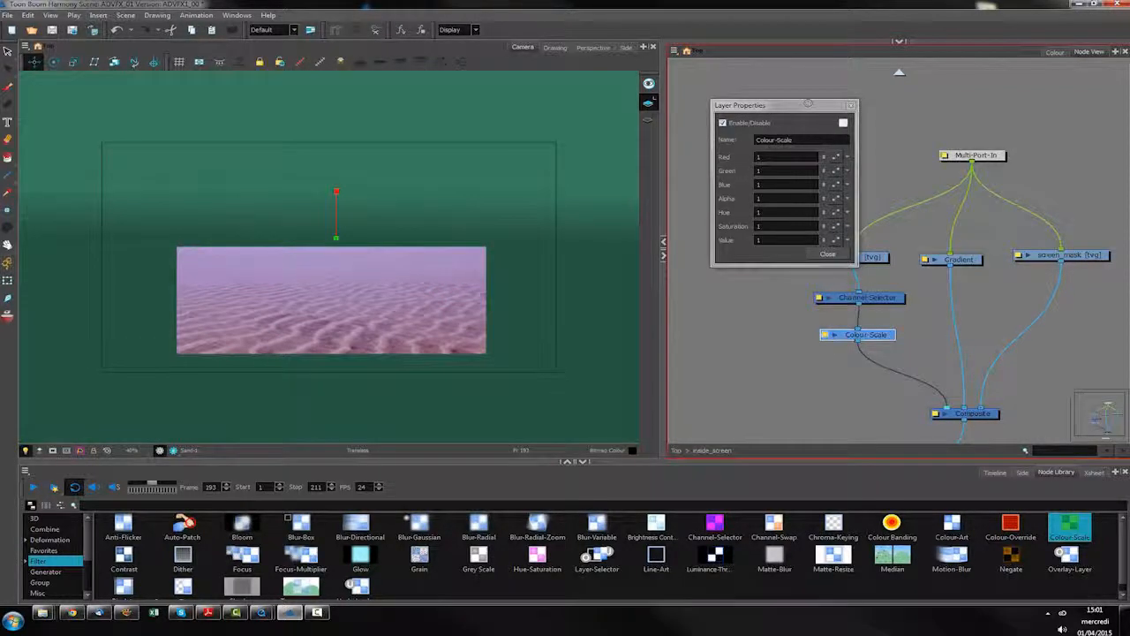
left_click_drag(786, 102, 769, 142)
left_click(762, 221)
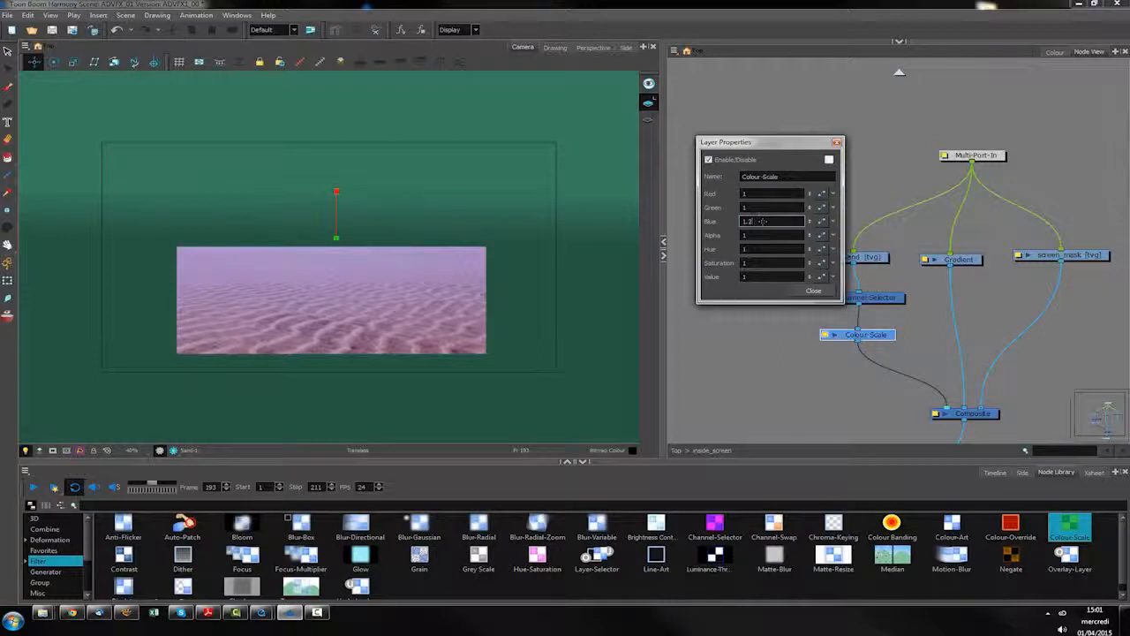
left_click(750, 346)
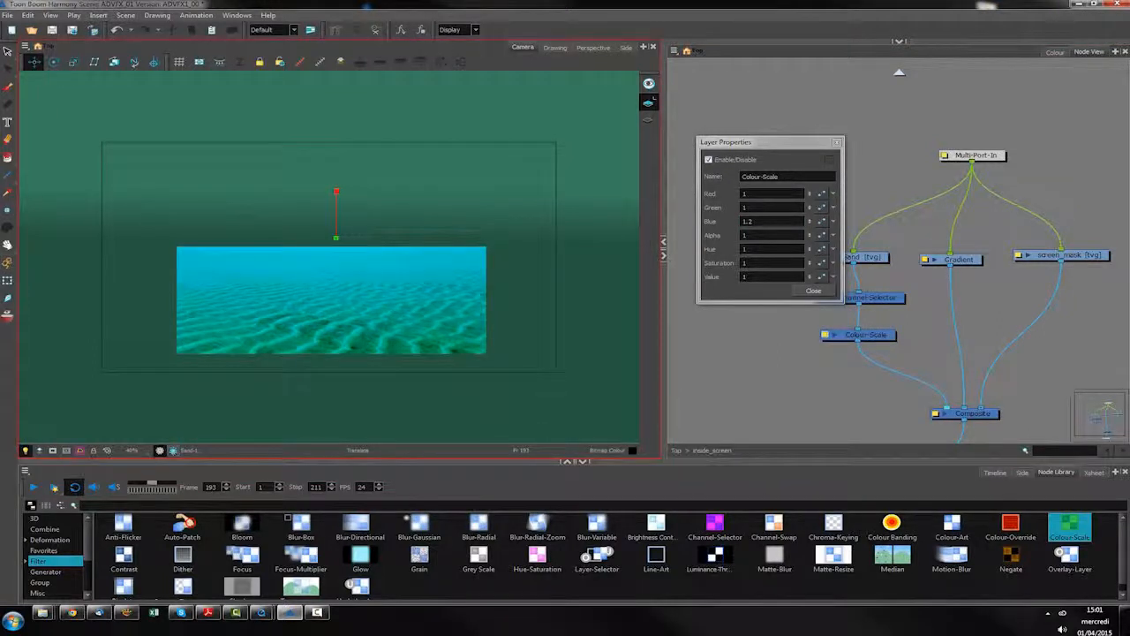
left_click(174, 451)
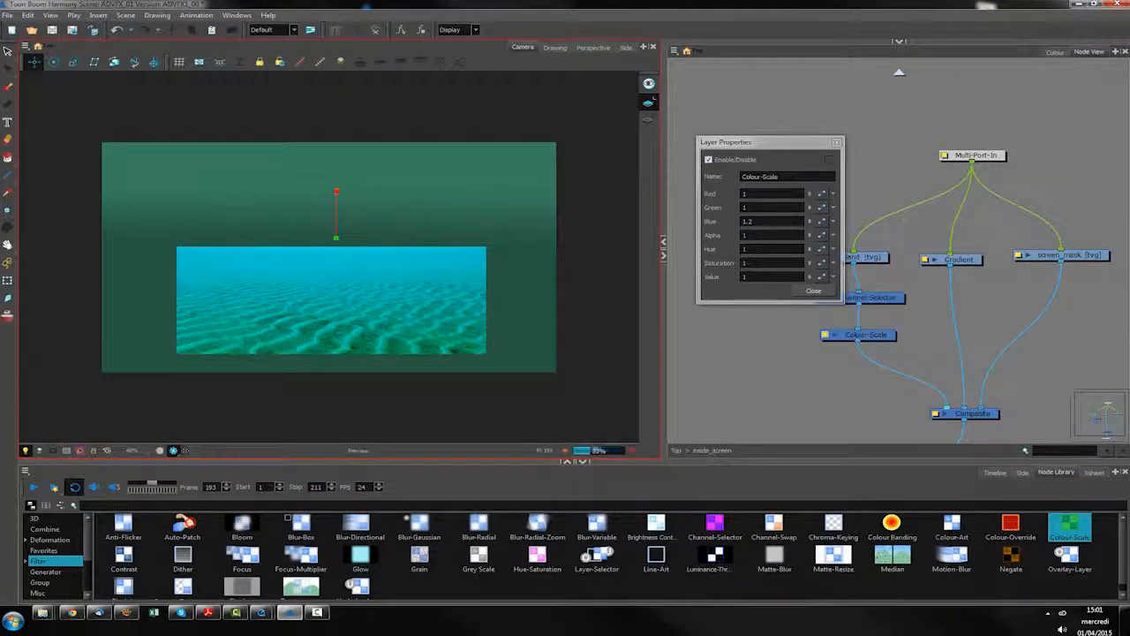
Set the Colour-Scale's Value to 0.6 and Saturation to 1.3, close its properties and tidy the node column under Sand
left_click(754, 277)
type("0.6")
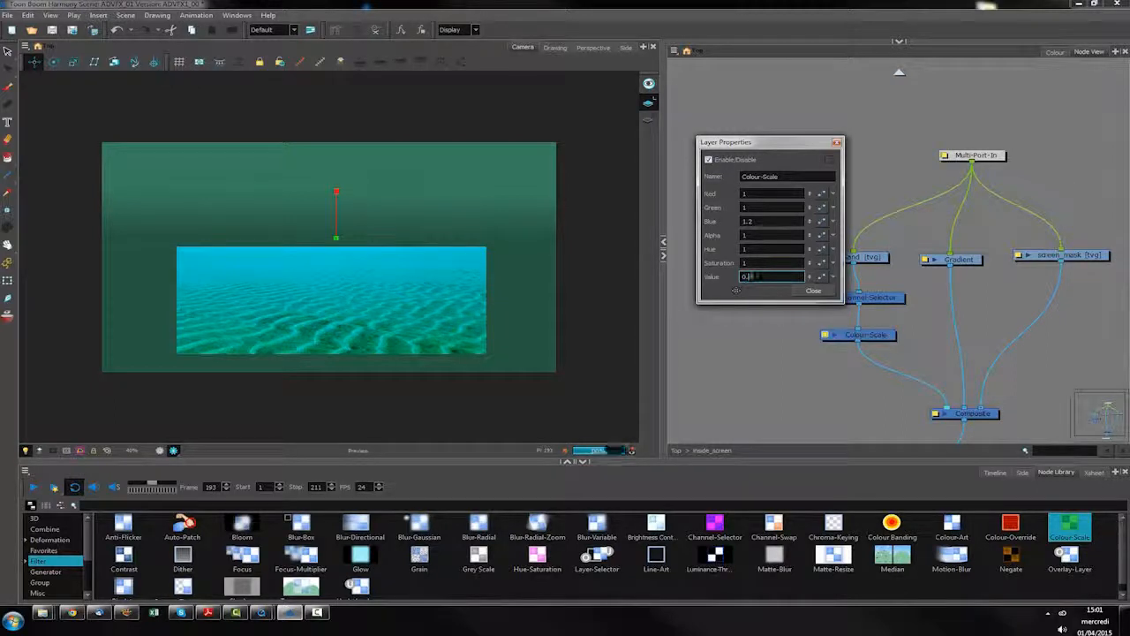
left_click(750, 262)
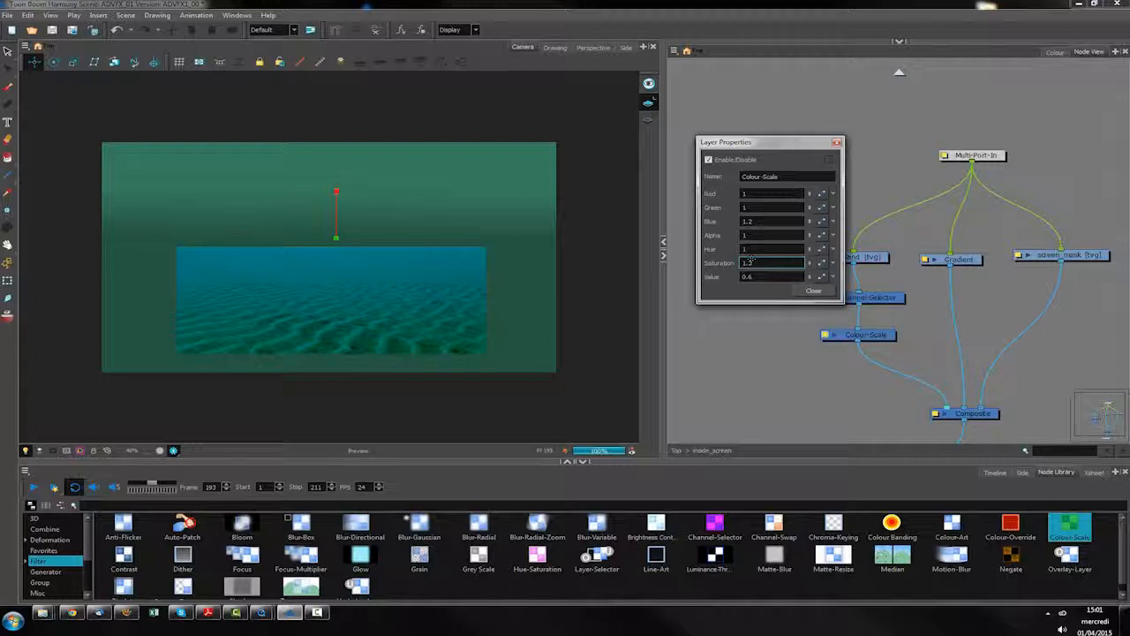
type("1.3")
left_click(812, 290)
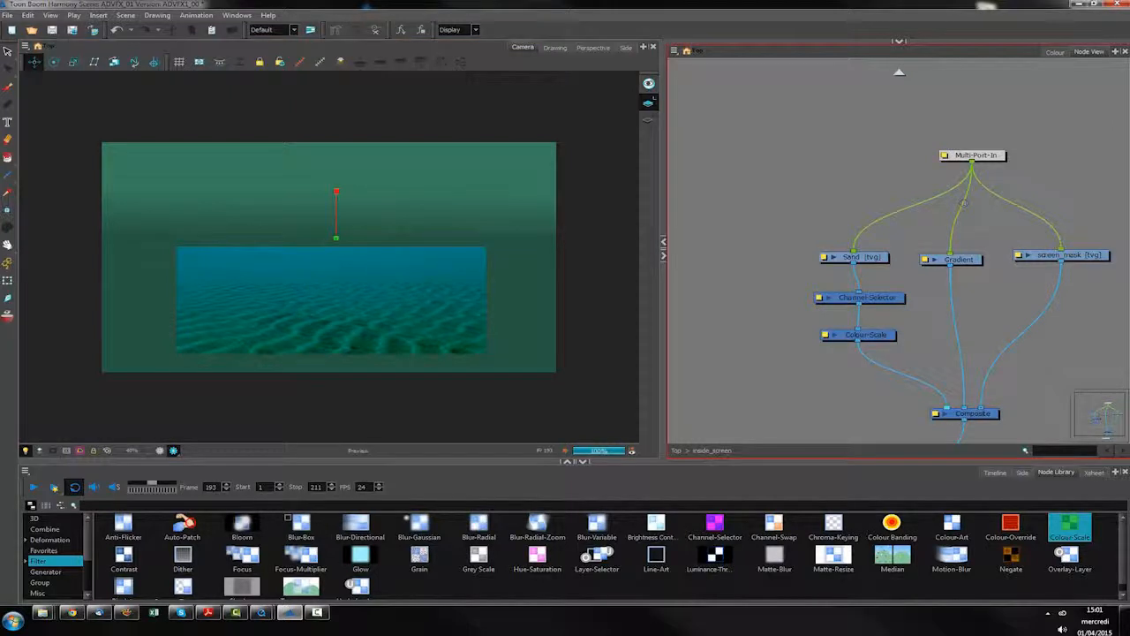
left_click_drag(876, 299, 871, 294)
left_click_drag(882, 335, 881, 331)
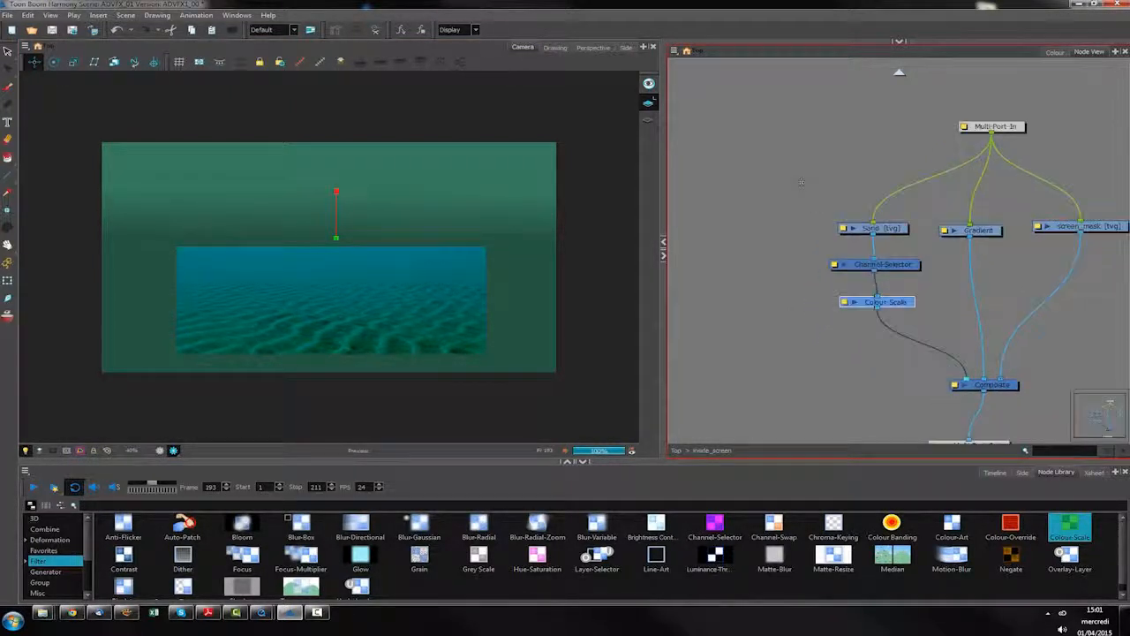
Try to move the Gradient's Point 1 handle slightly upward in the Camera view
scroll(353, 342, "down", 2)
scroll(353, 343, "down", 1)
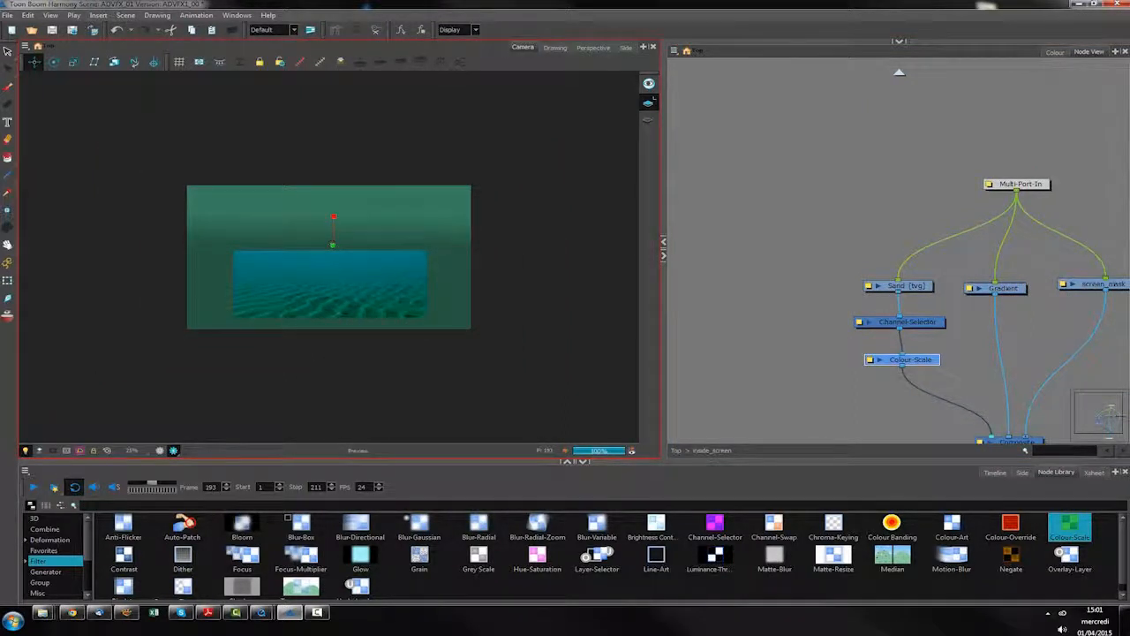
left_click(333, 244)
left_click_drag(332, 241, 334, 247)
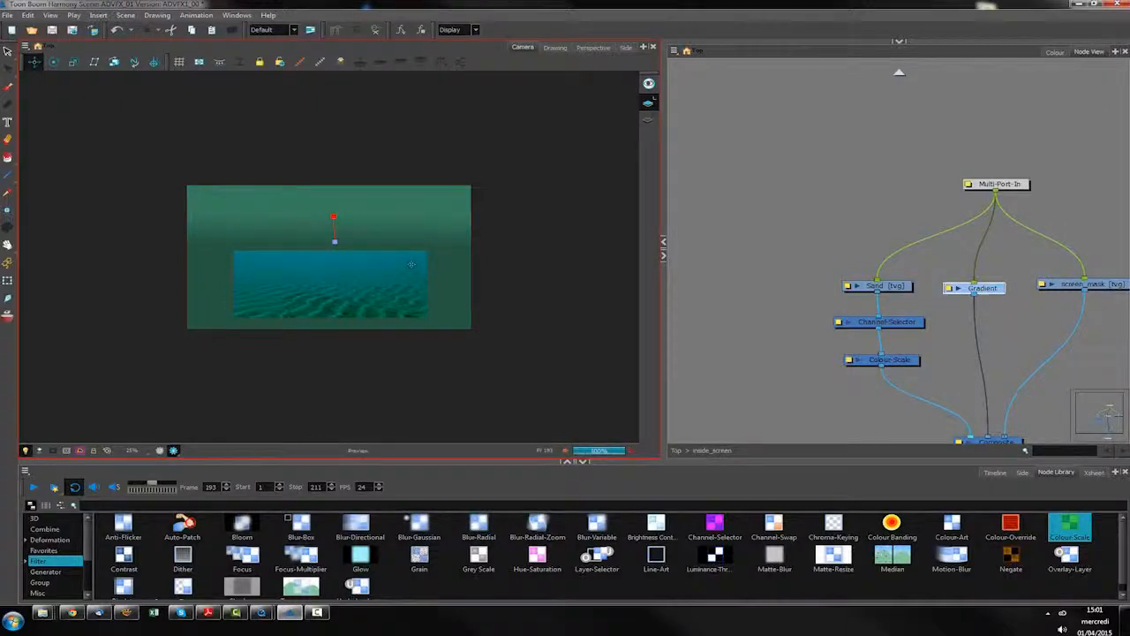
Try the Gradient's Position 1 Y axis at 6 S, and replace it with 6.54863 S
double_click(942, 289)
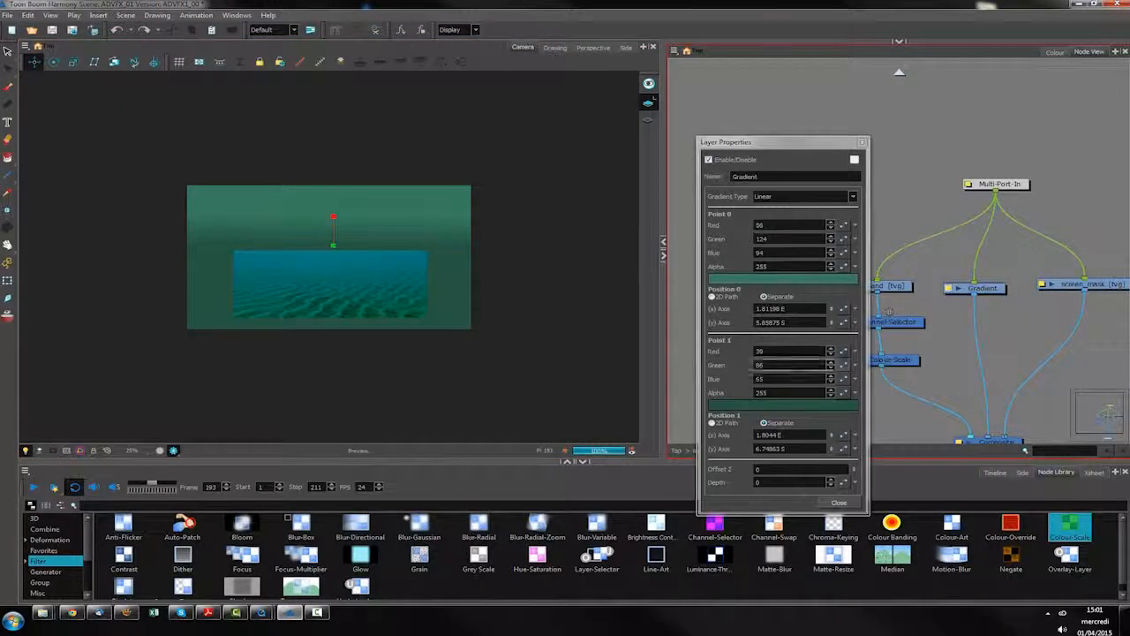
left_click_drag(791, 448, 725, 451)
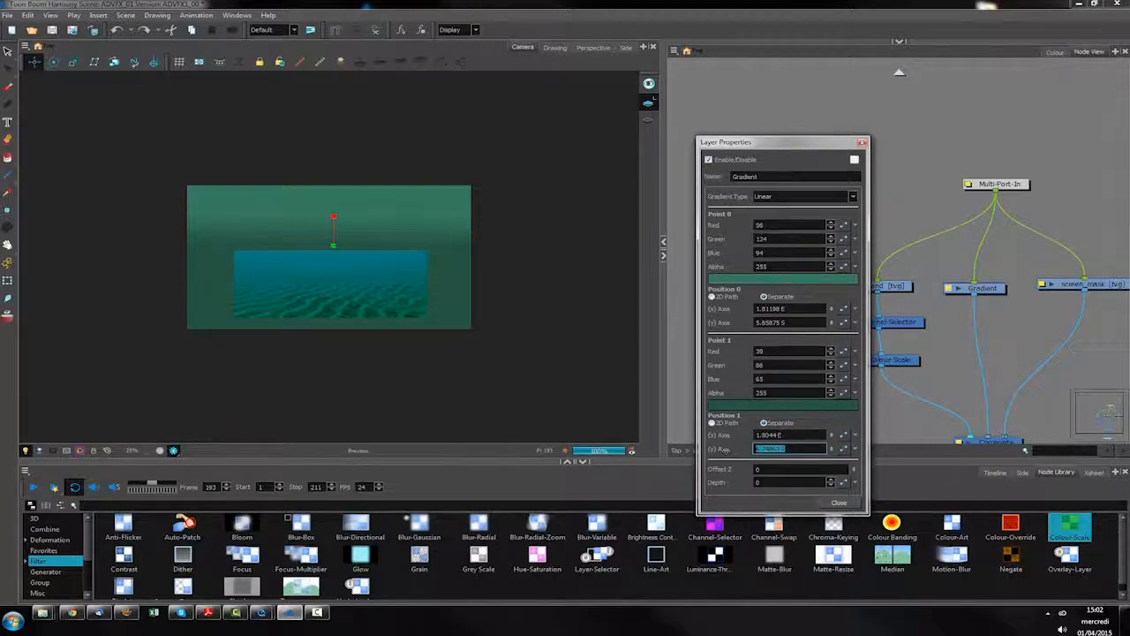
type("-6")
key("Return")
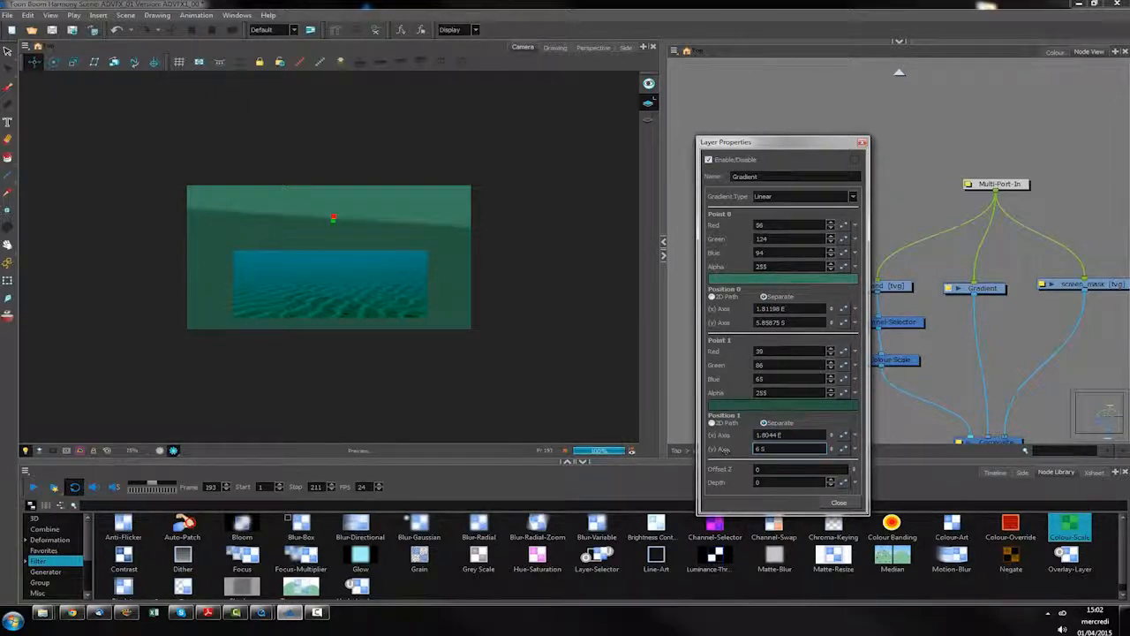
mouse_move(784, 448)
left_mouse_down()
mouse_move(757, 450)
mouse_move(785, 449)
mouse_move(784, 459)
left_mouse_up()
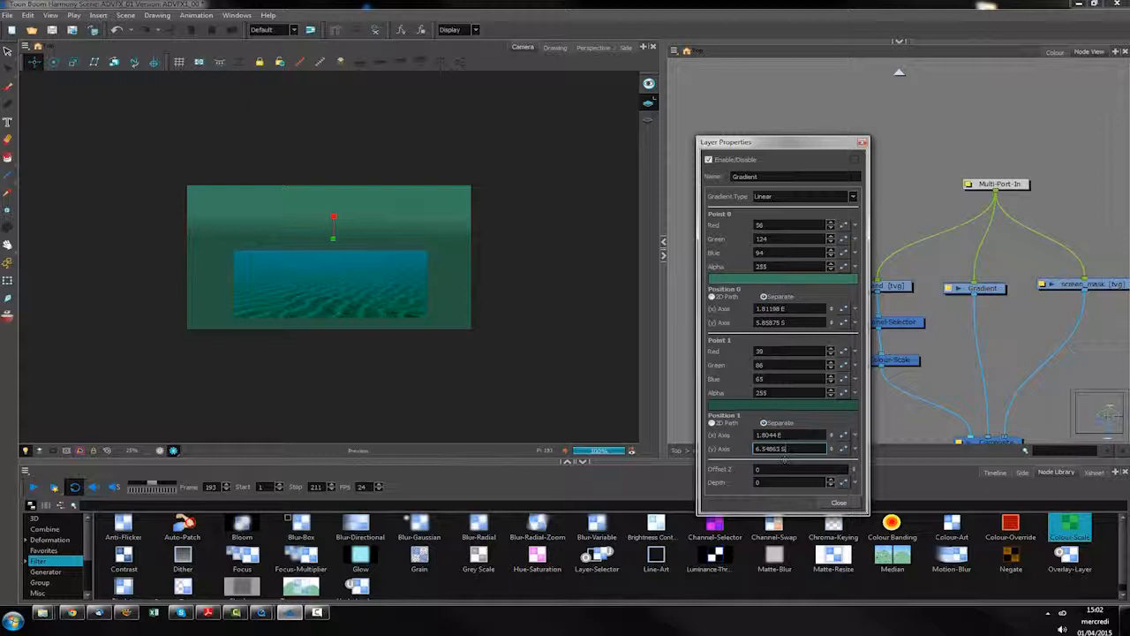
Set the Gradient's X axis to 1.8 E at both positions and Position 1's Y axis to 6.64863 S, and close its properties
left_click(759, 435)
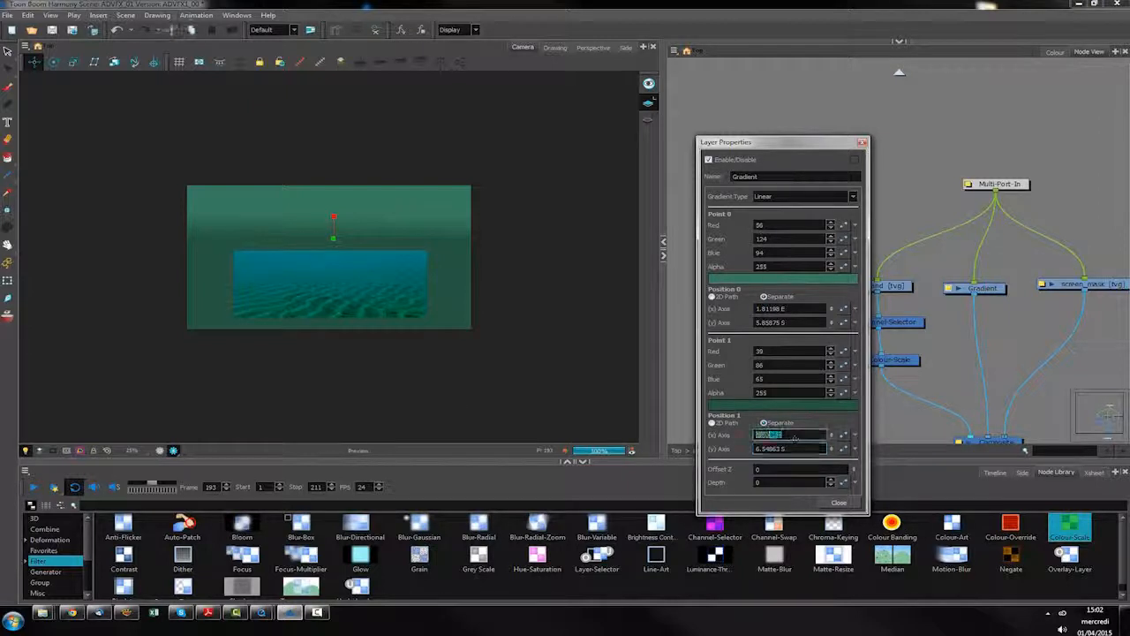
type("1.8 E")
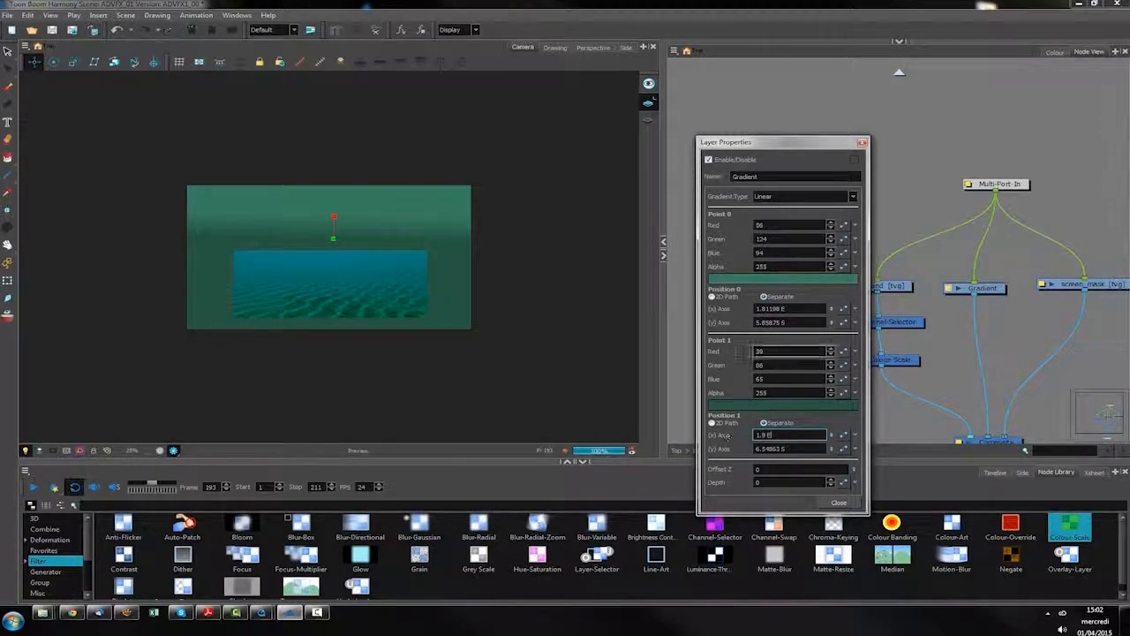
key("Return")
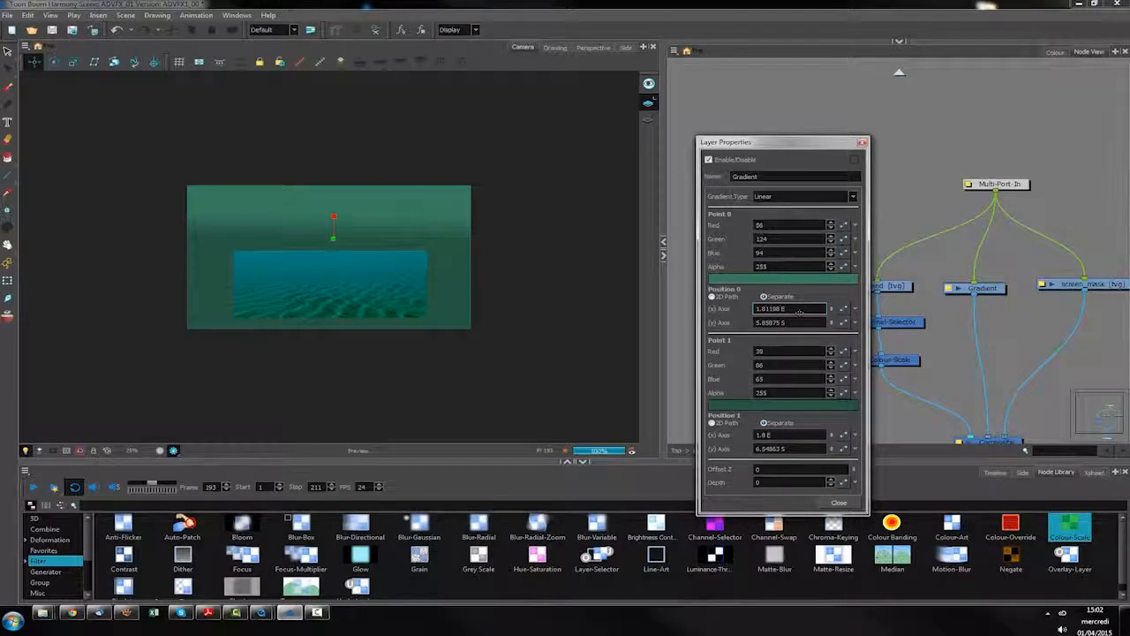
left_click(799, 309)
type("1.8")
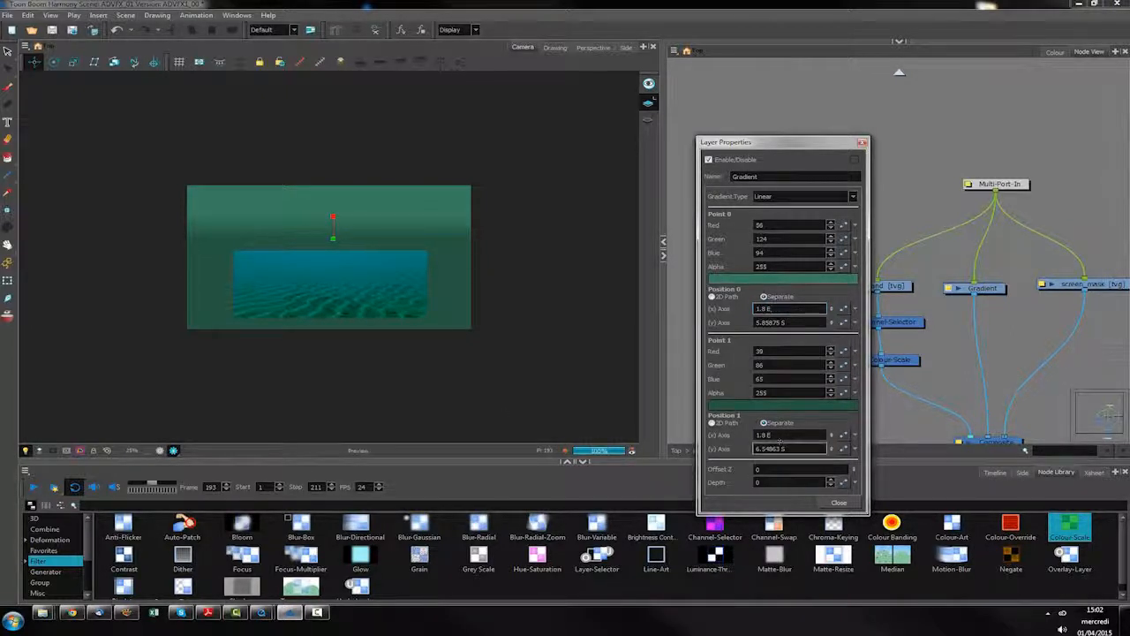
left_click(770, 449)
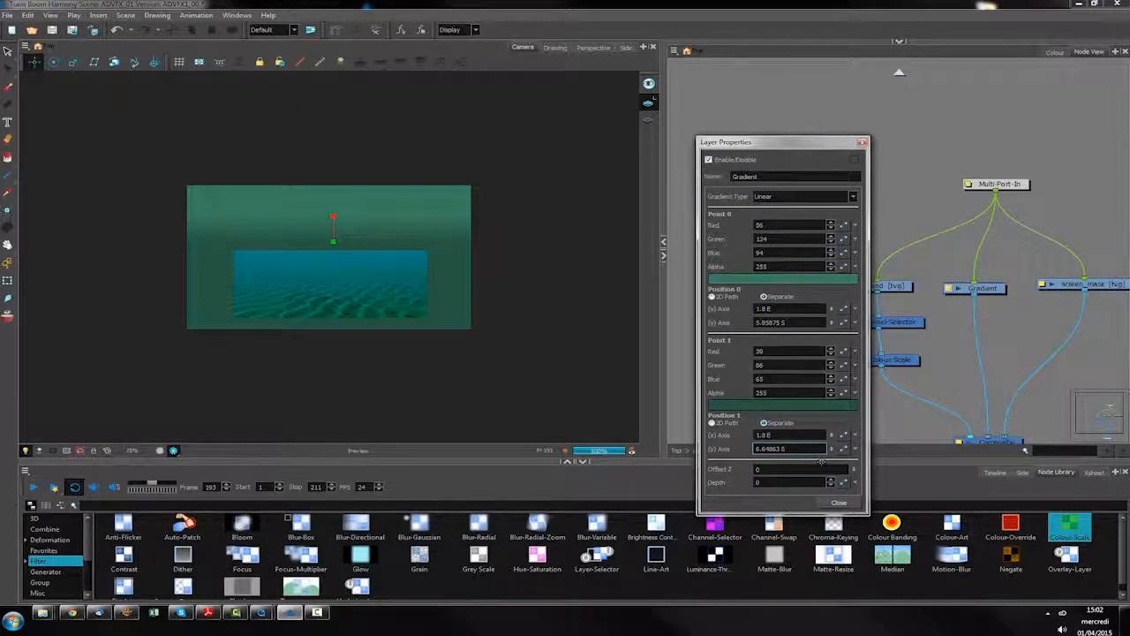
left_click(839, 502)
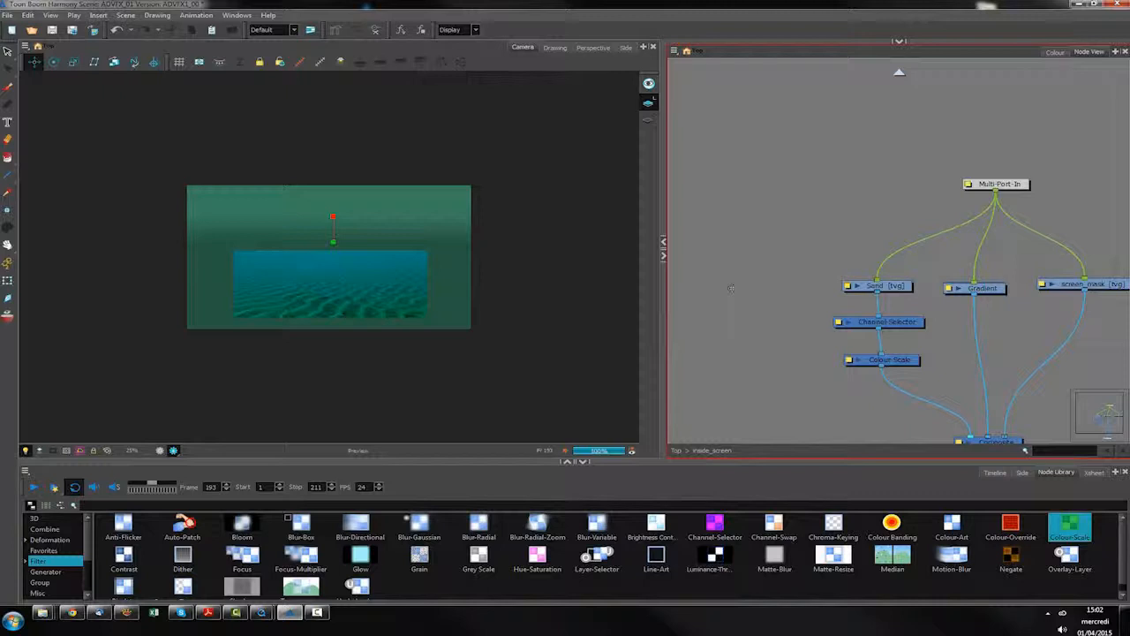
Duplicate the Gradient node beside Sand, and connect the copy from the Multi-Port-In to the Composite in front of the Sand branch
key("2")
key("2")
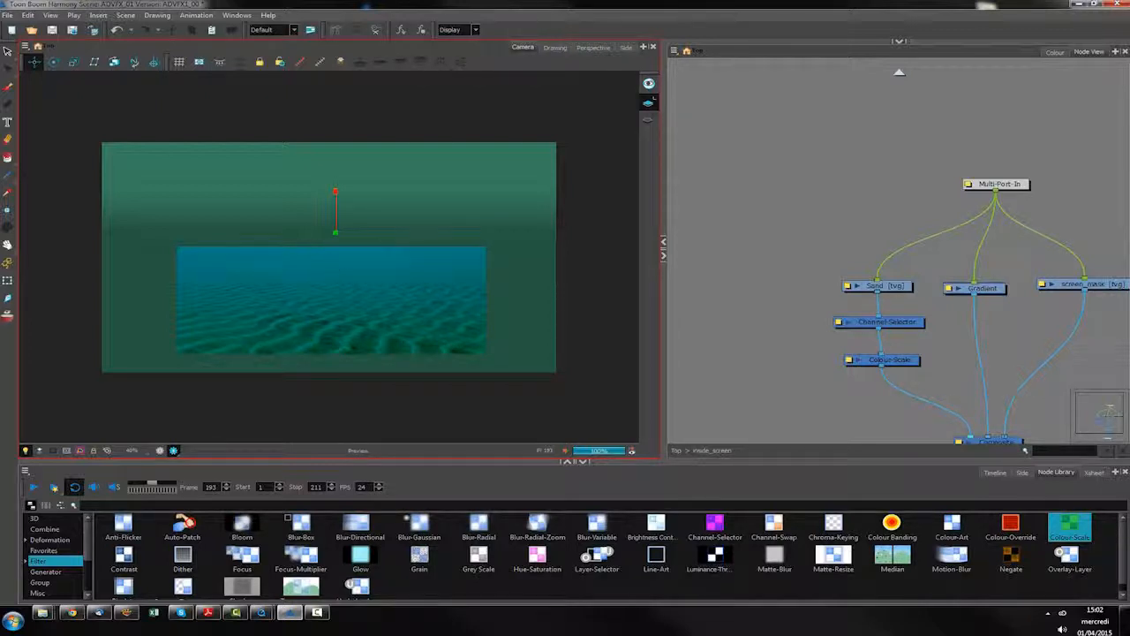
left_click_drag(981, 289, 985, 287)
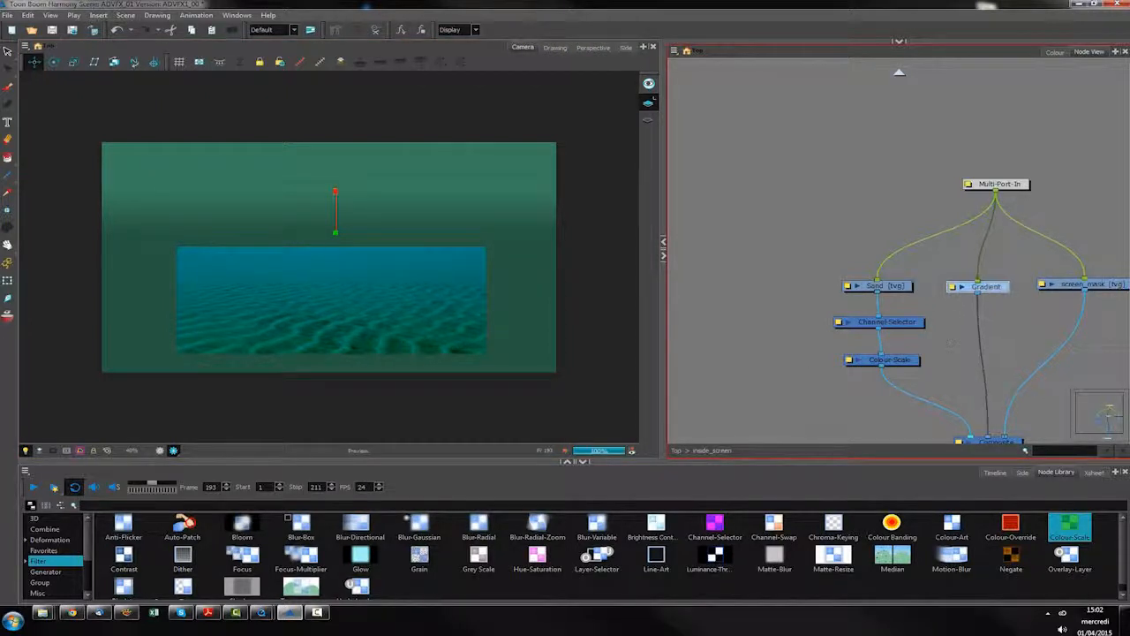
left_click(772, 282)
key("ctrl+v")
left_click_drag(994, 192, 775, 281)
scroll(1022, 438, "down", 2)
left_click_drag(787, 209, 978, 352)
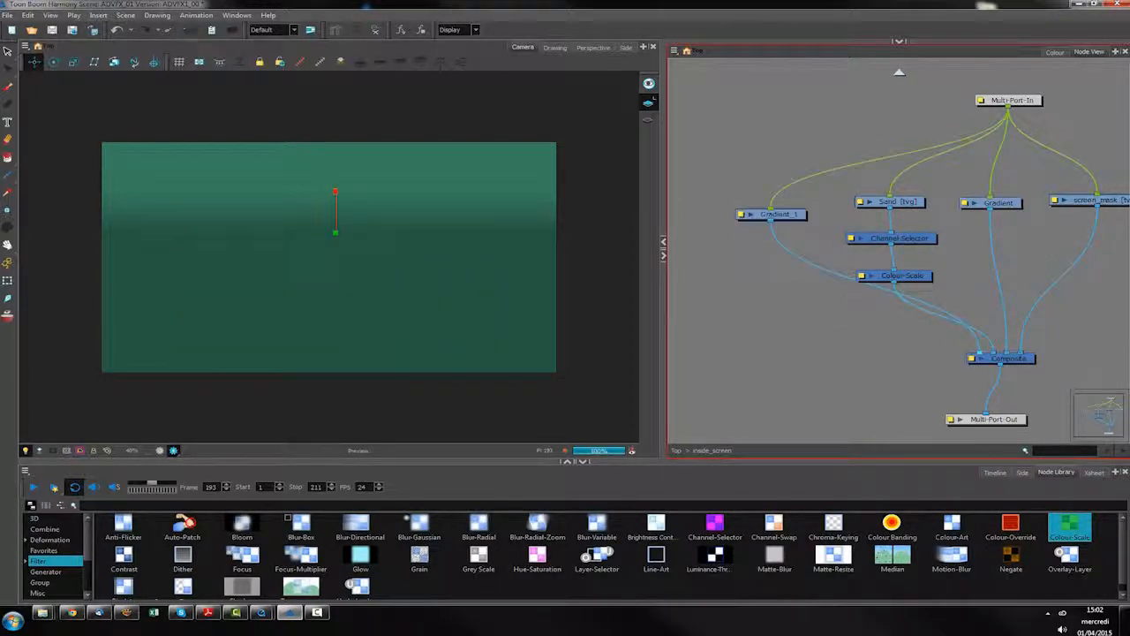
Try 7 S for the Y axis of Position 0 in Gradient_1, and close its properties
left_click(794, 213)
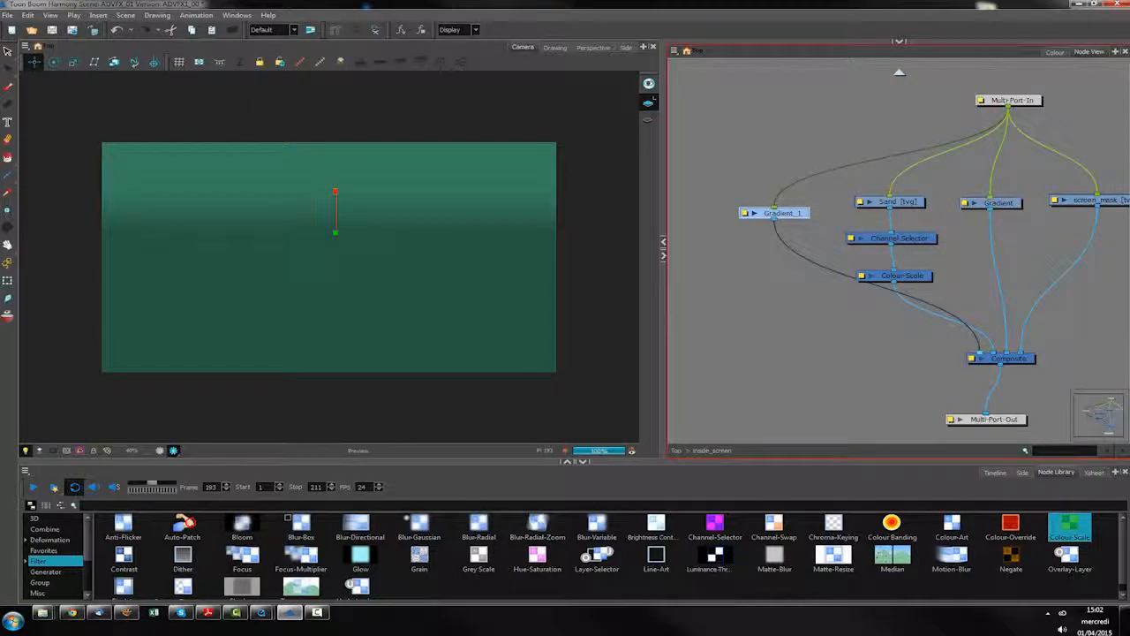
left_click(746, 213)
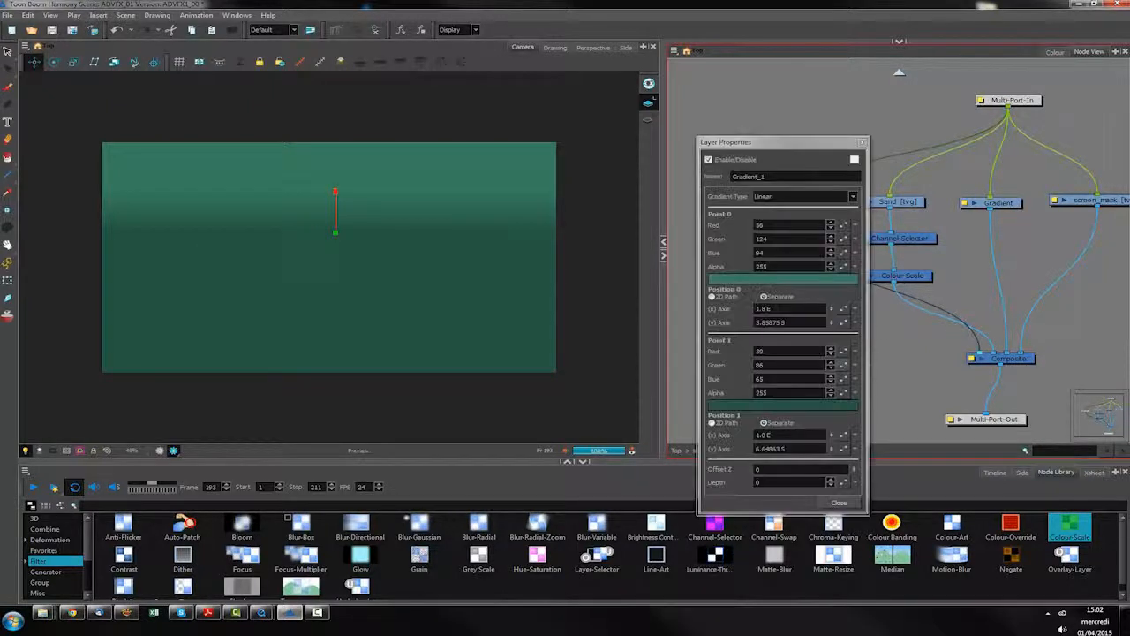
double_click(777, 322)
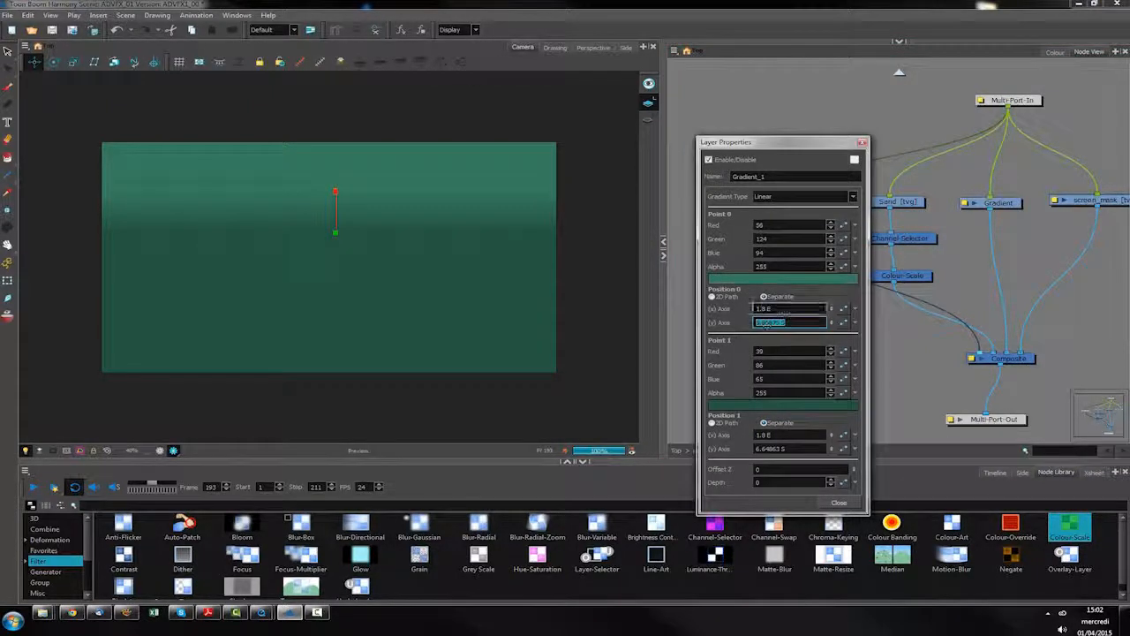
type("7")
key("Return")
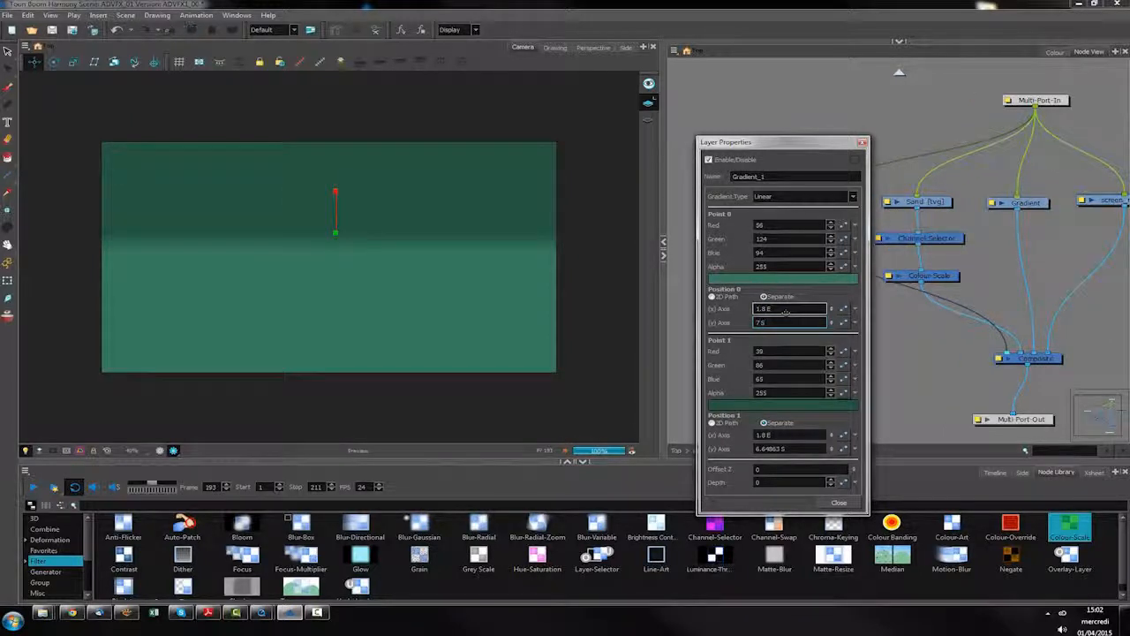
left_click(838, 502)
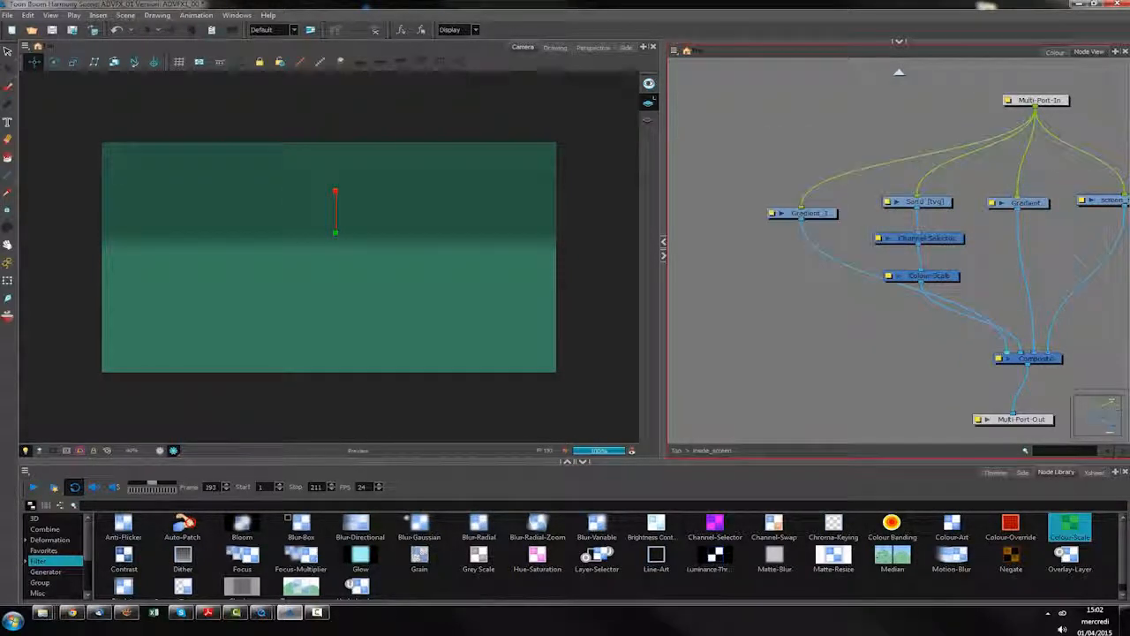
Refresh Gradient_1's control handles and move its Point 0 handle down to about 8.43 S in the Camera view
left_click(350, 221)
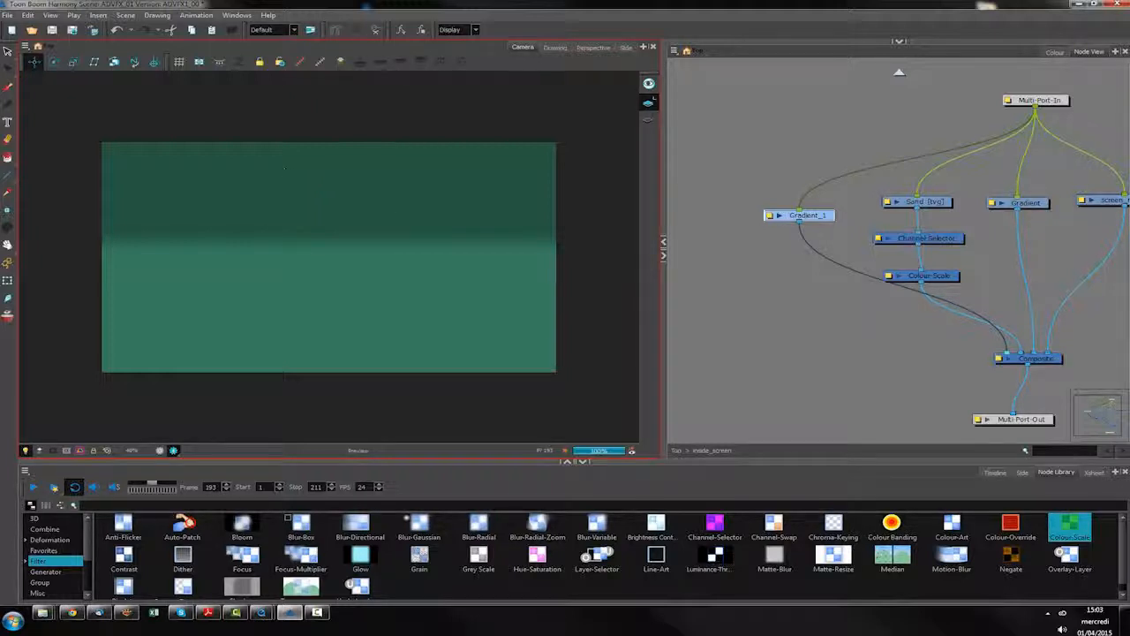
left_click(300, 62)
left_click(820, 215)
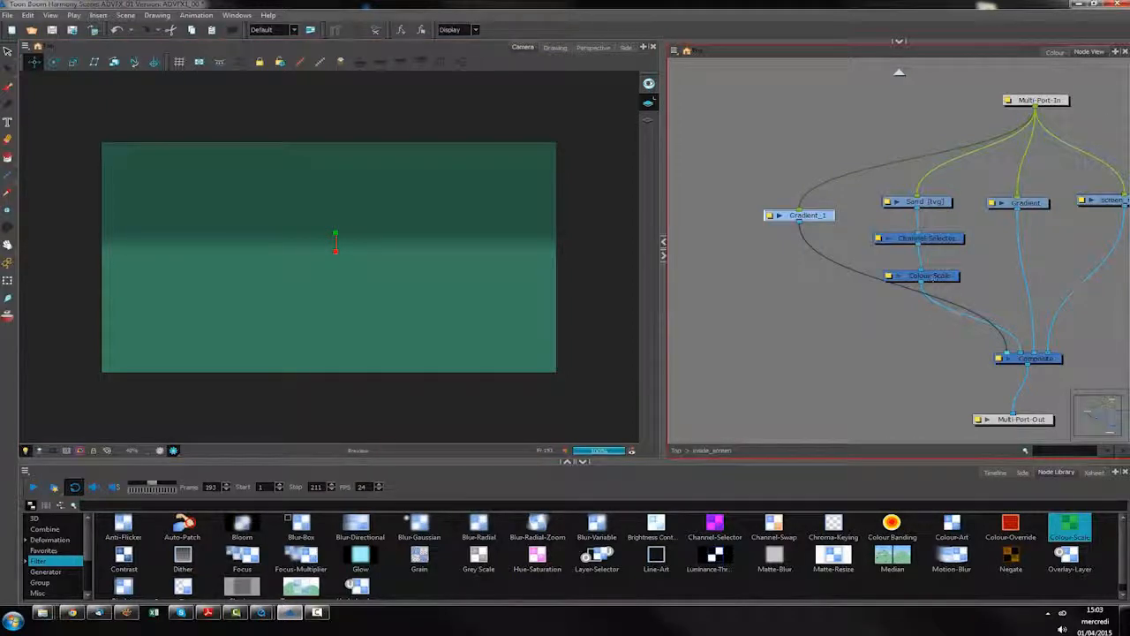
left_click_drag(820, 215, 811, 222)
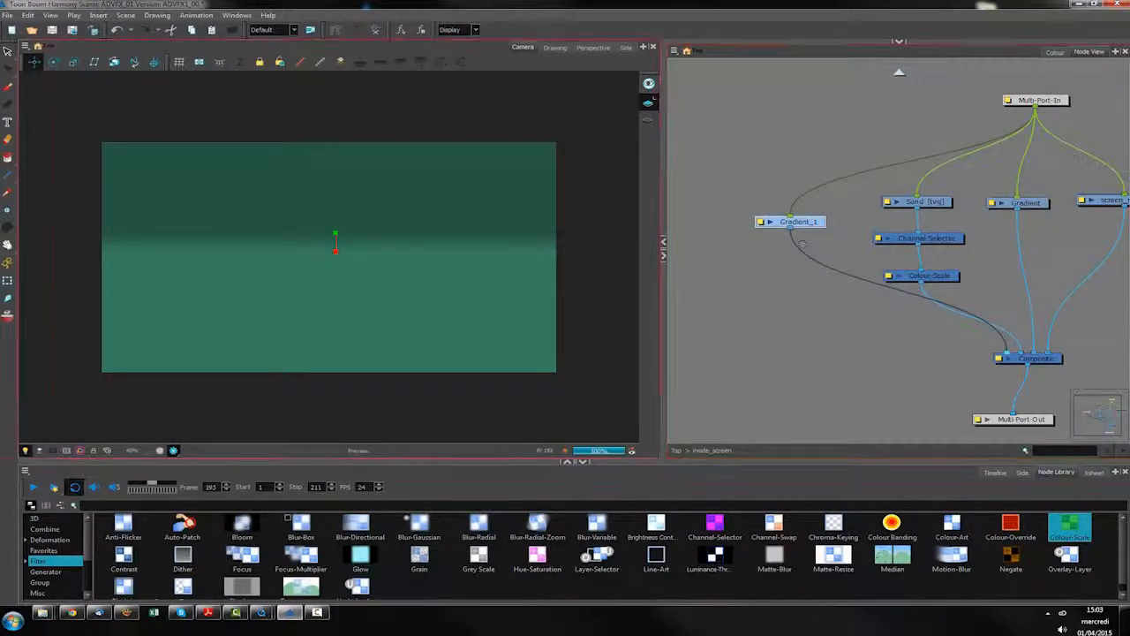
left_click_drag(335, 316, 335, 326)
left_click(971, 255)
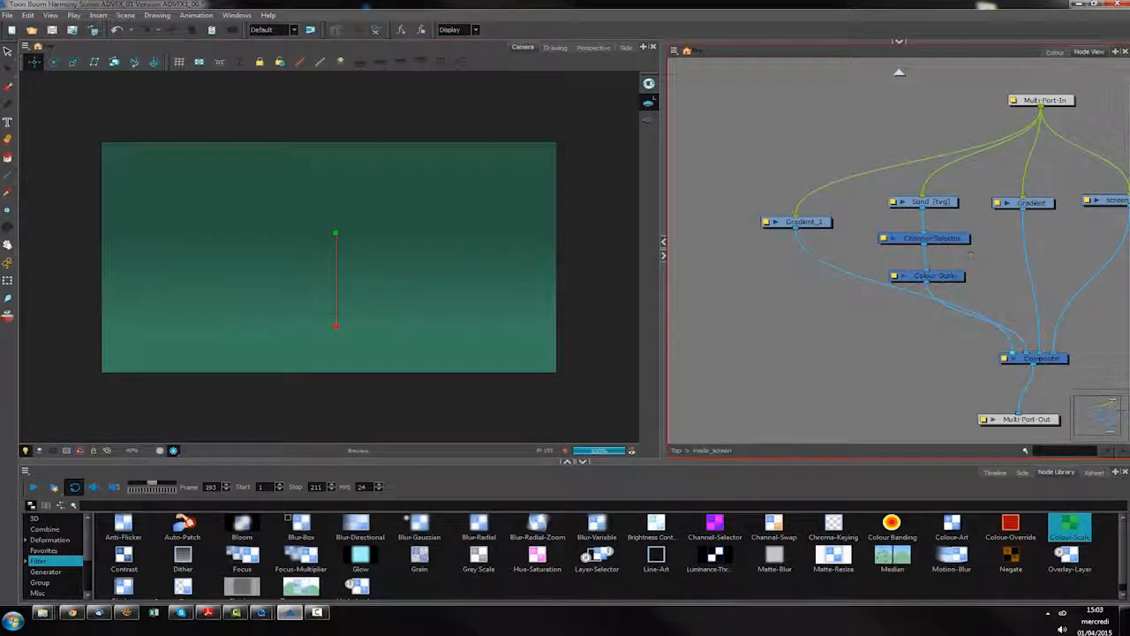
Set Gradient_1's Point 0 alpha to 0, and lower its Point 1 handle towards the sand's upper edge
double_click(799, 222)
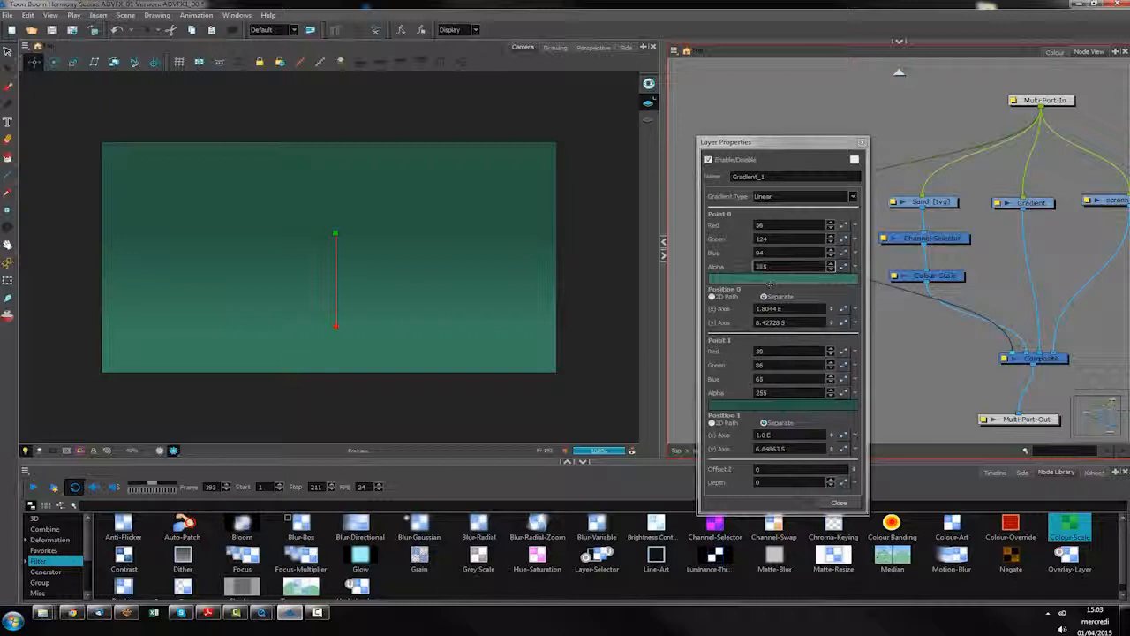
double_click(767, 266)
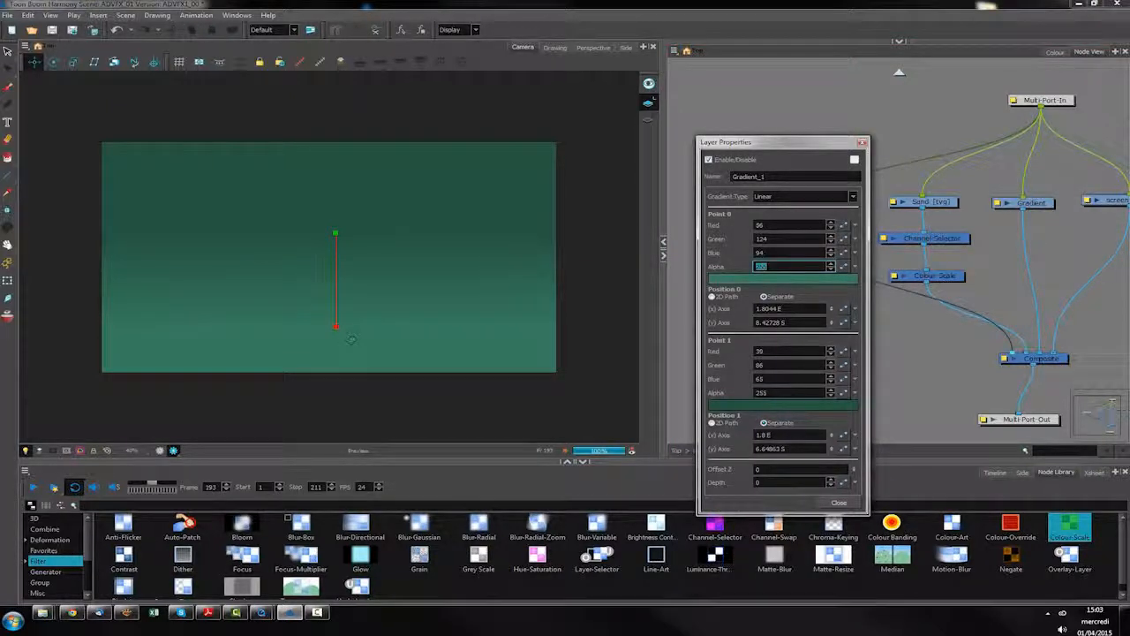
type("0")
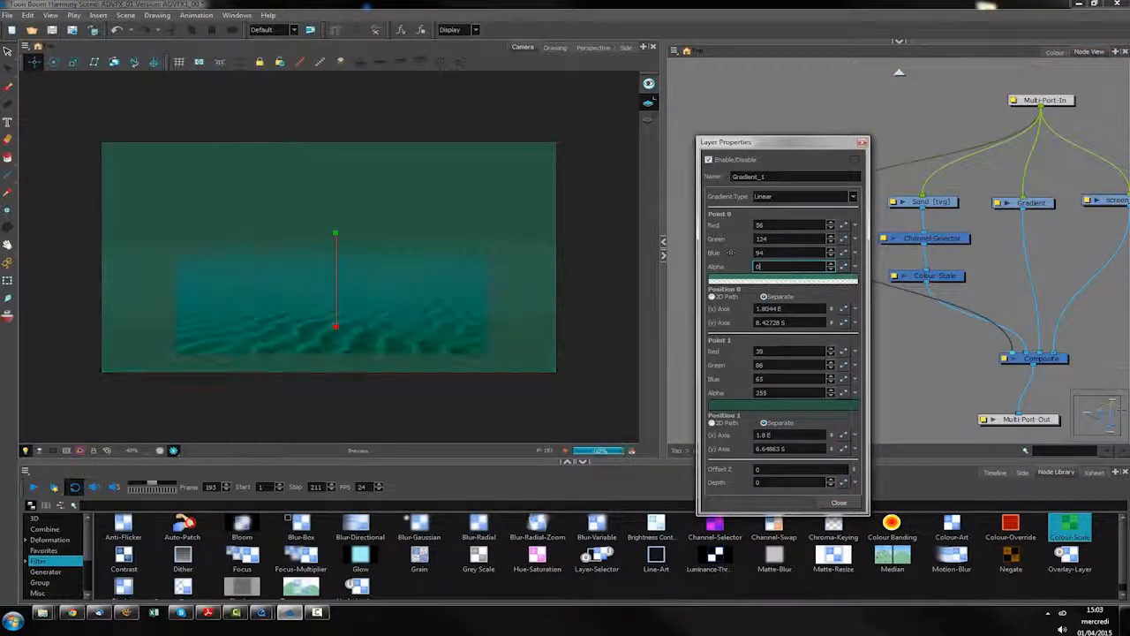
left_click(838, 502)
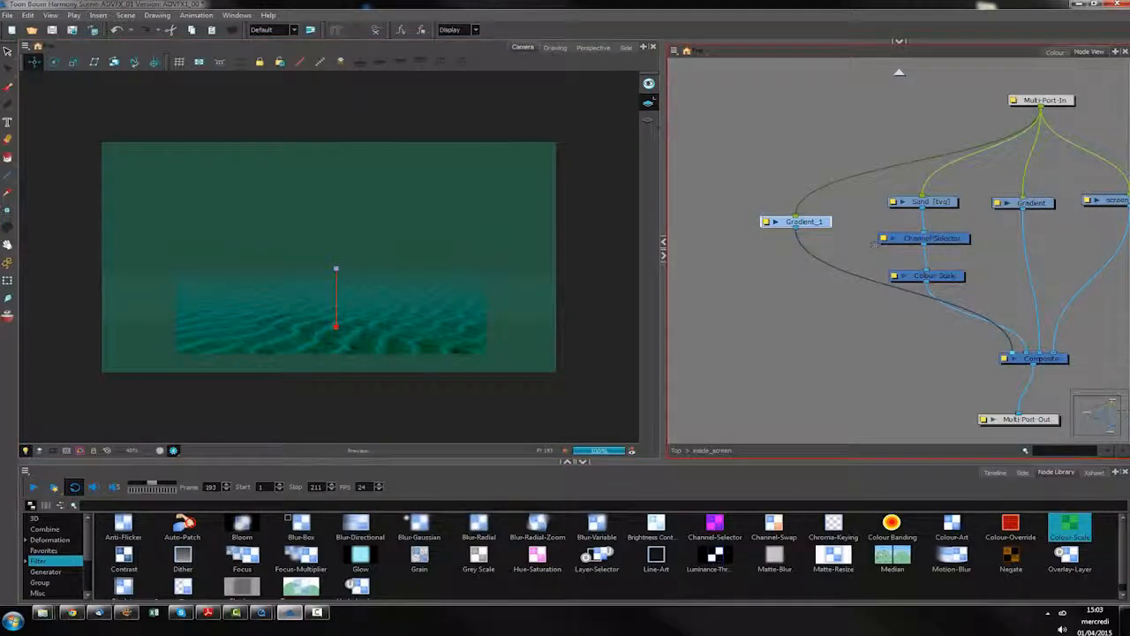
Shift the Gradient_1 node slightly down and insert a Cutter node on its connection to the Composite
left_click(805, 294)
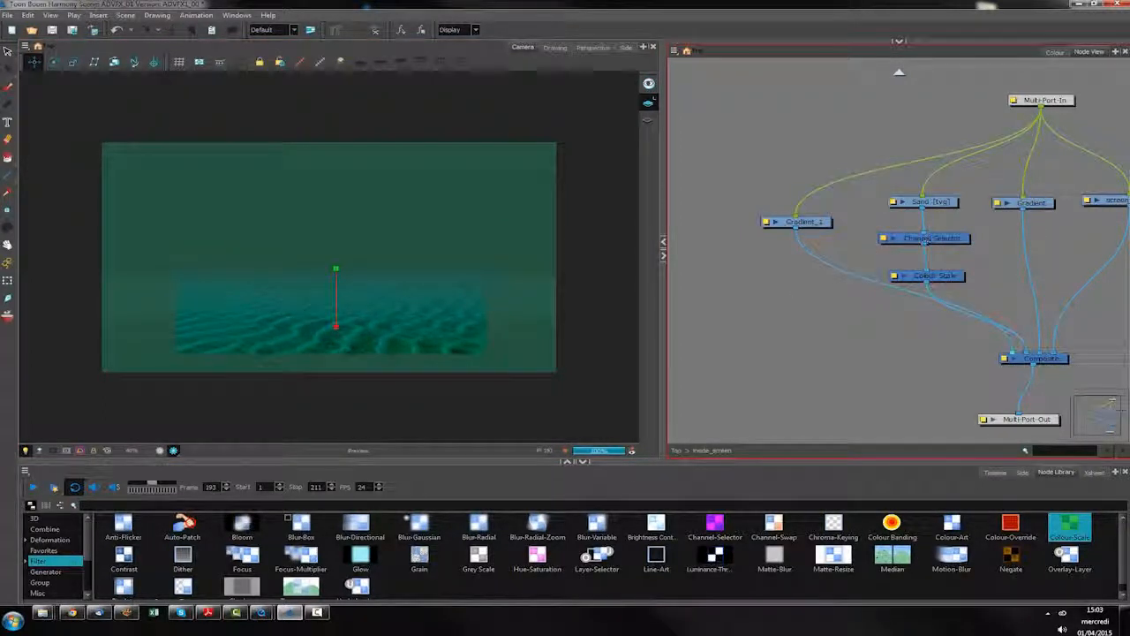
left_click(812, 221)
left_click_drag(813, 221, 813, 225)
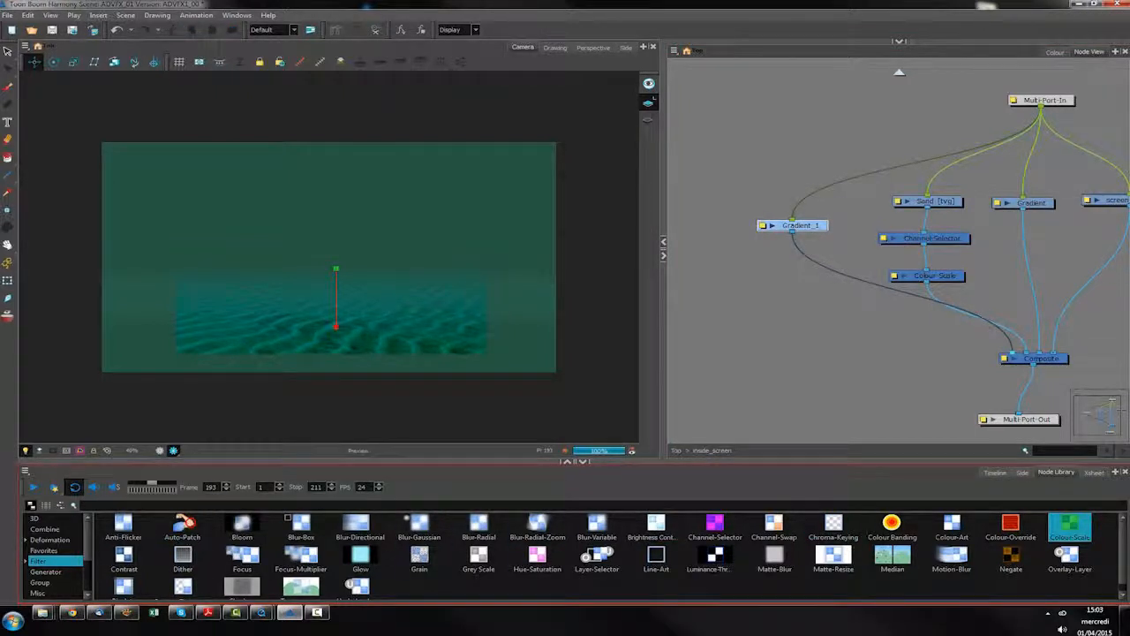
left_click(45, 528)
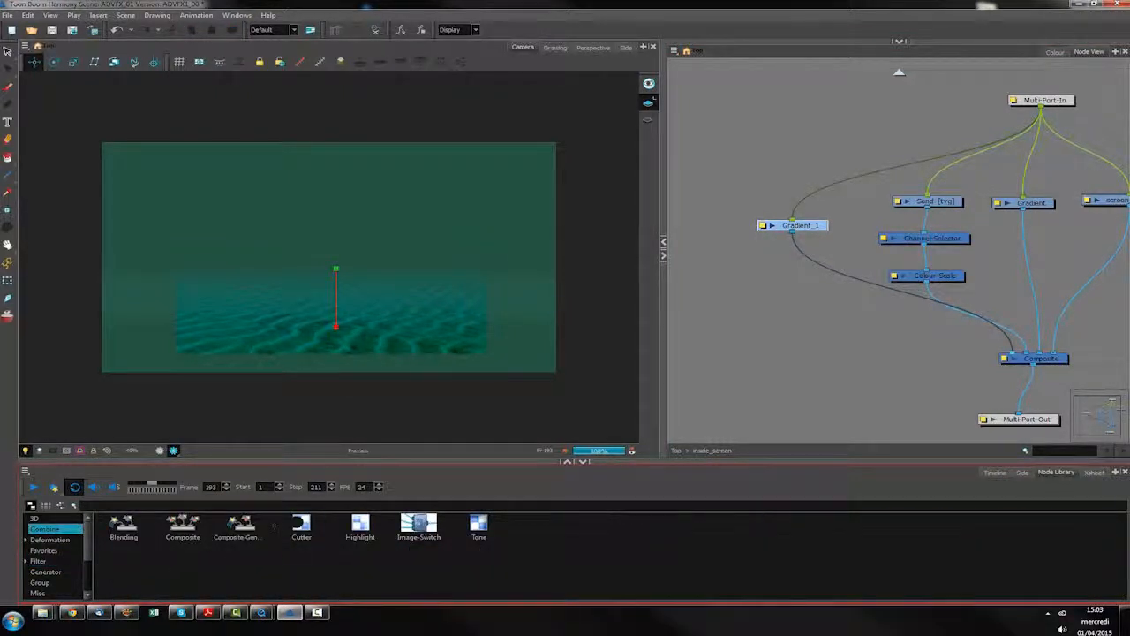
left_click_drag(301, 527, 821, 288)
Invert the Cutter and connect the Sand drawing to its matte port
left_click(775, 287)
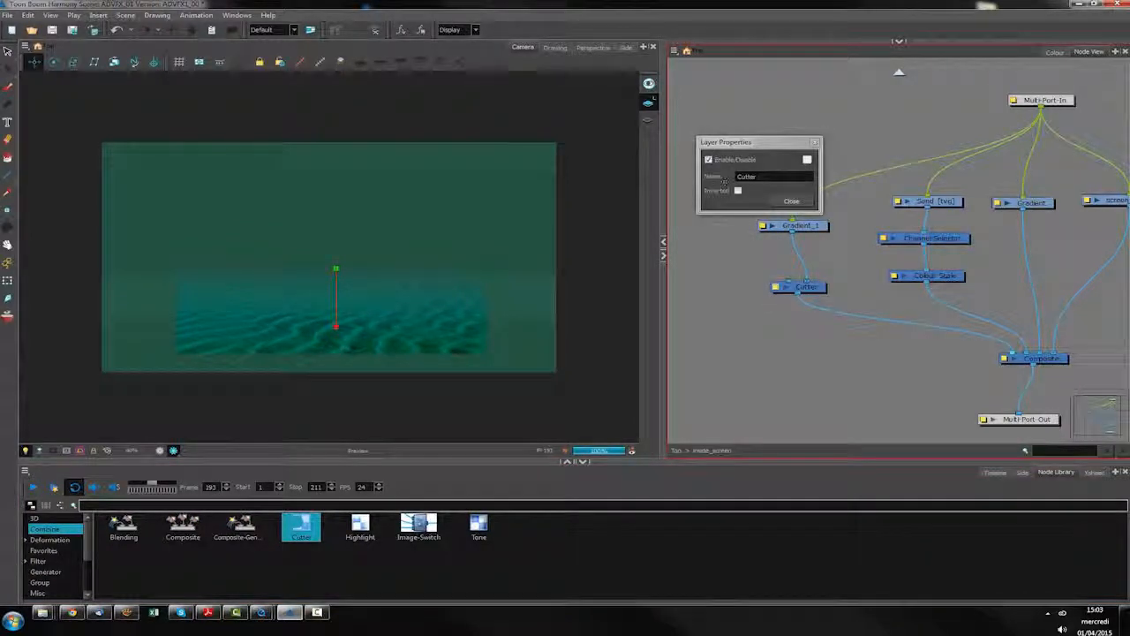
left_click(737, 190)
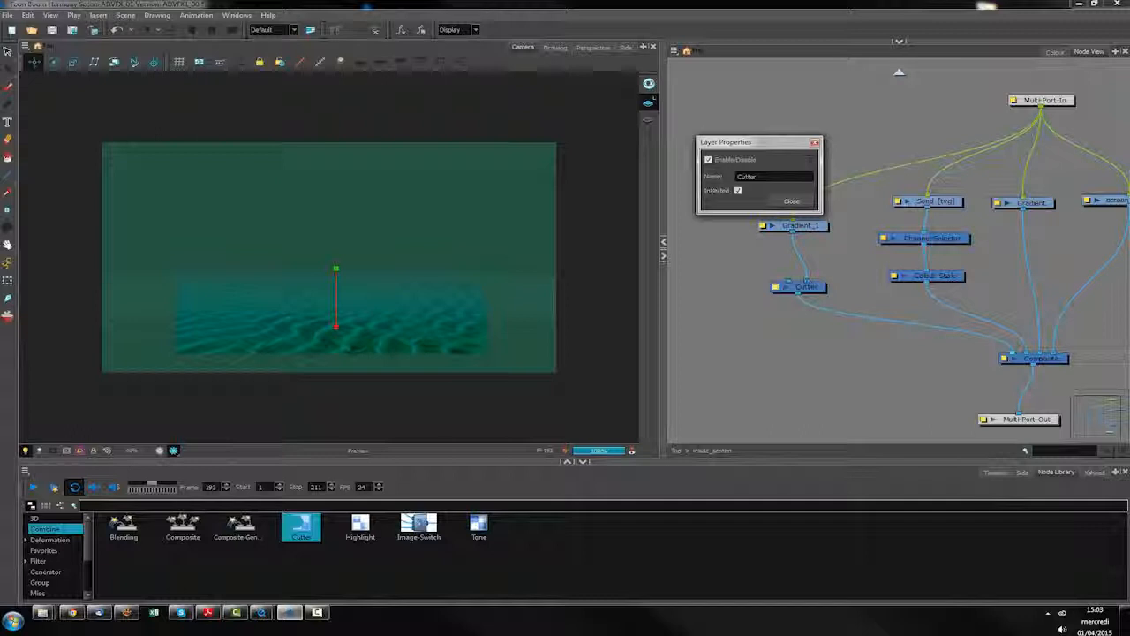
left_click(790, 202)
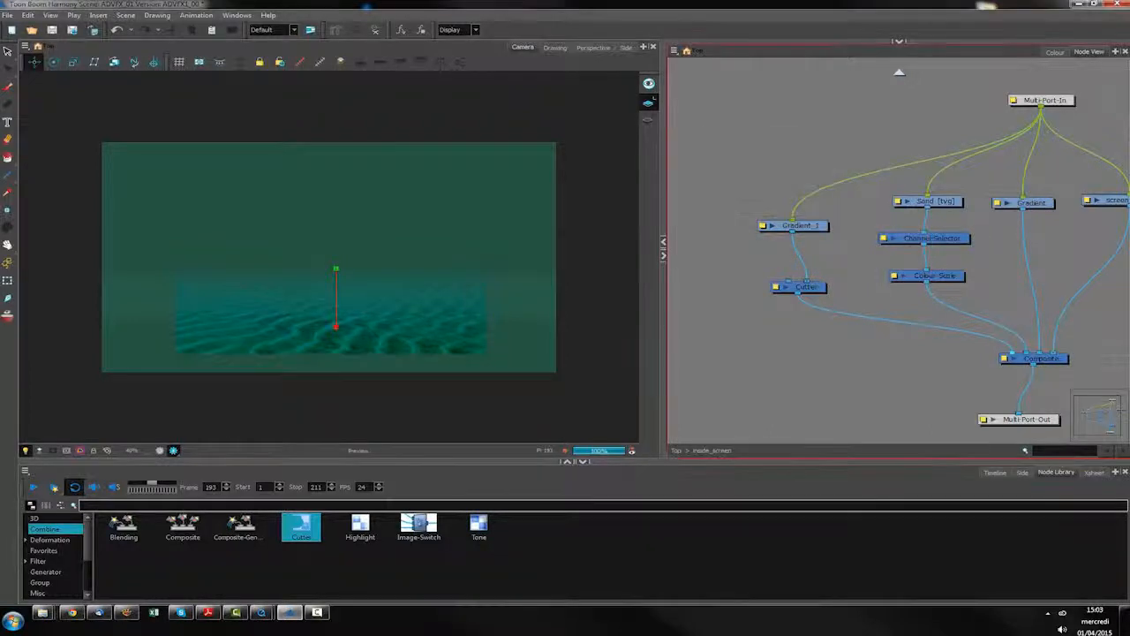
left_click(936, 203)
left_click_drag(918, 210, 785, 269)
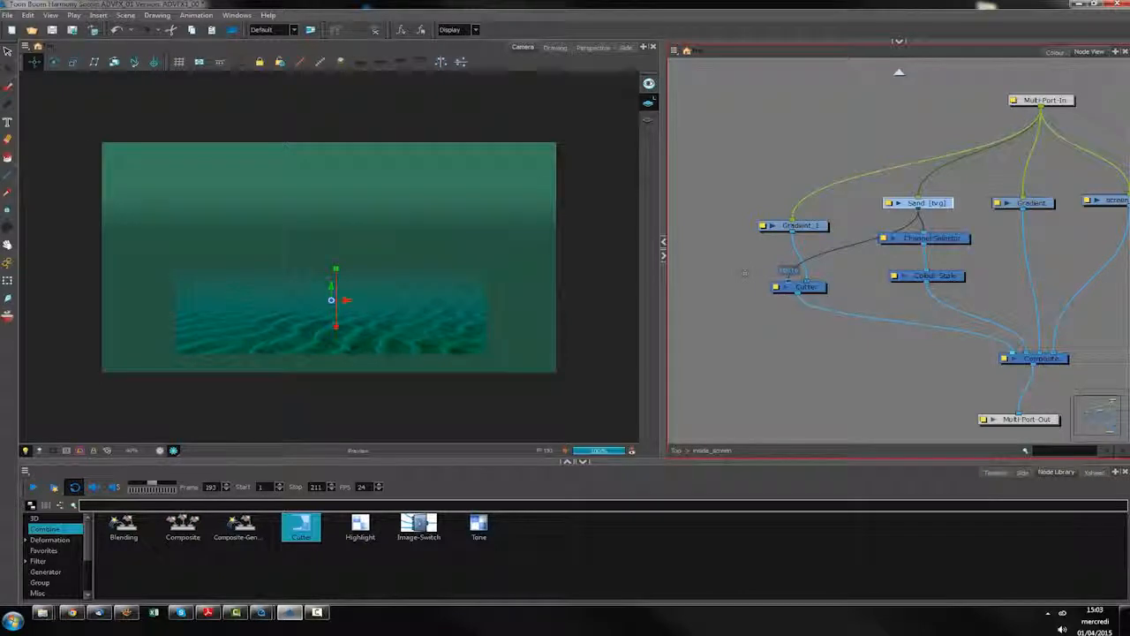
Disable and re-enable Gradient_1 to compare the sand with and without the gradient over it
left_click(792, 226)
key("d")
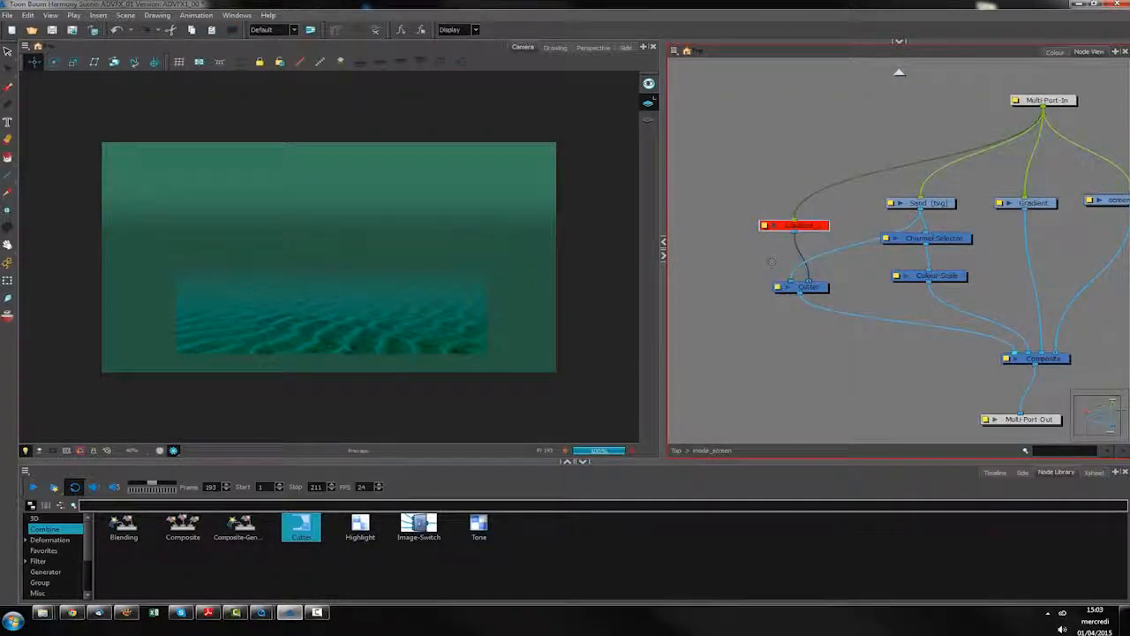
key("d")
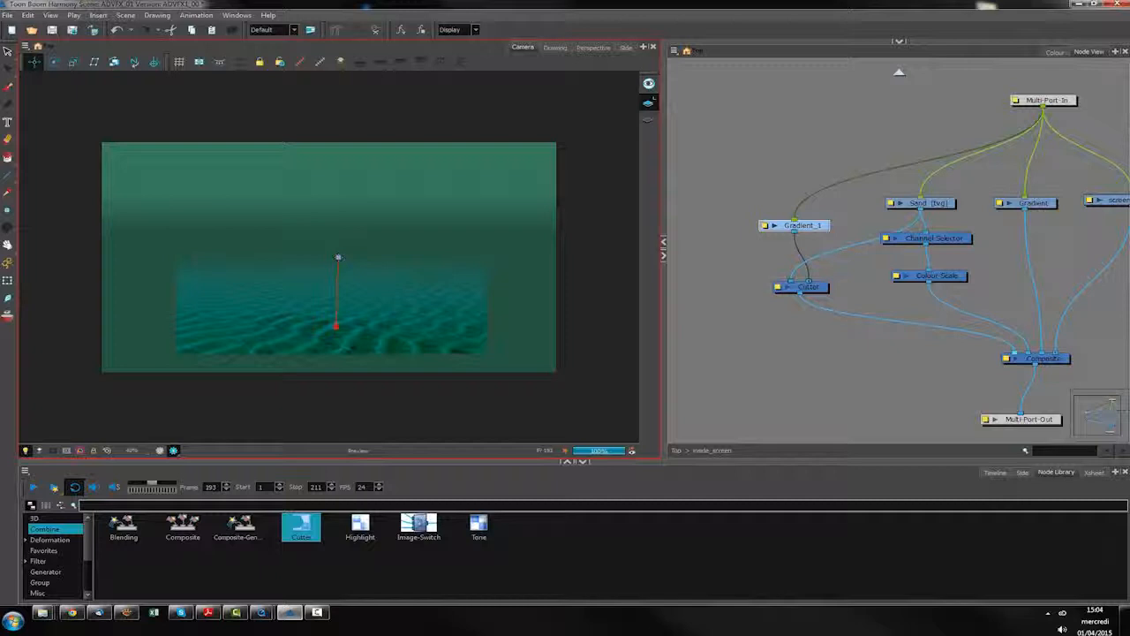
Adjust Gradient_1's Point 1 handle to about 7.17 S, reduce Point 1's alpha slightly below full opacity, and close the properties
left_click_drag(338, 259, 337, 260)
left_click(765, 225)
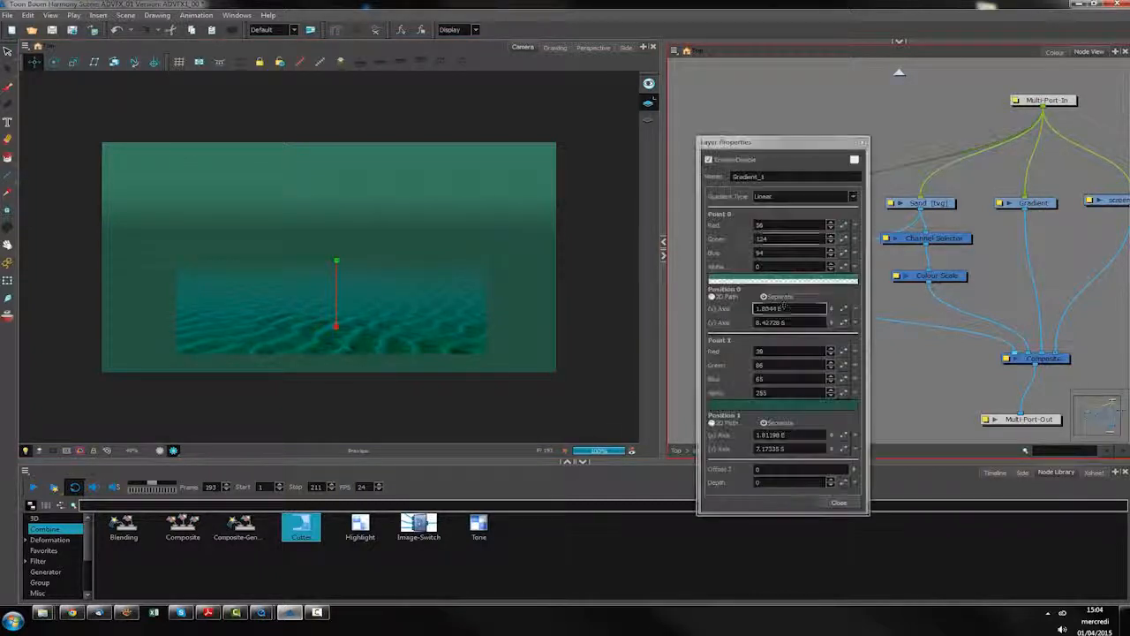
double_click(761, 393)
type("220")
key("Return")
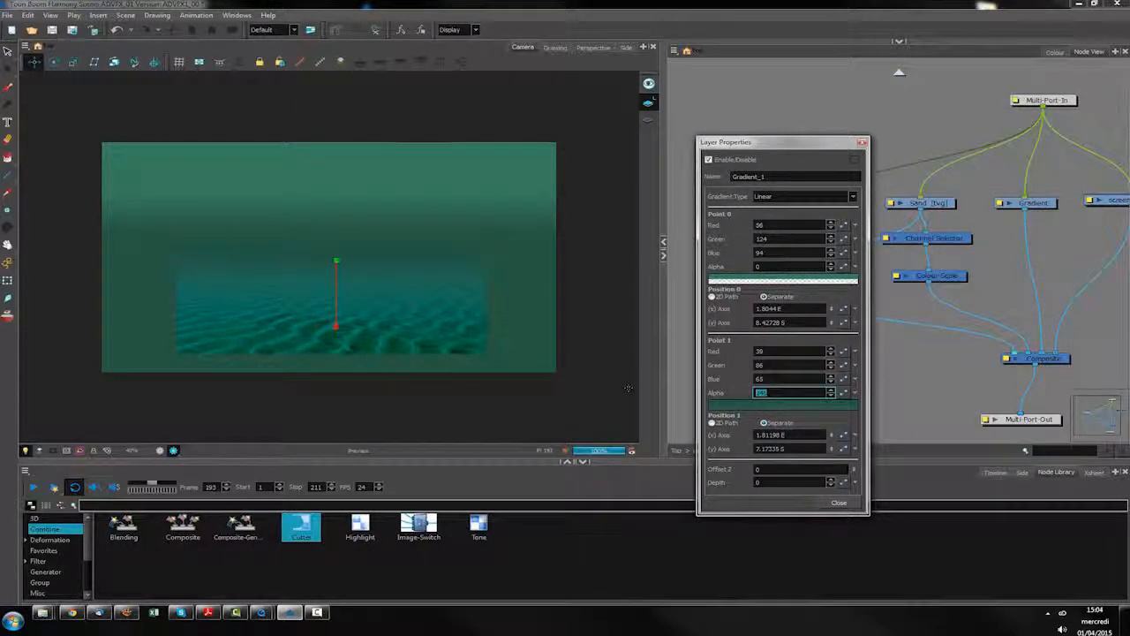
left_click(839, 502)
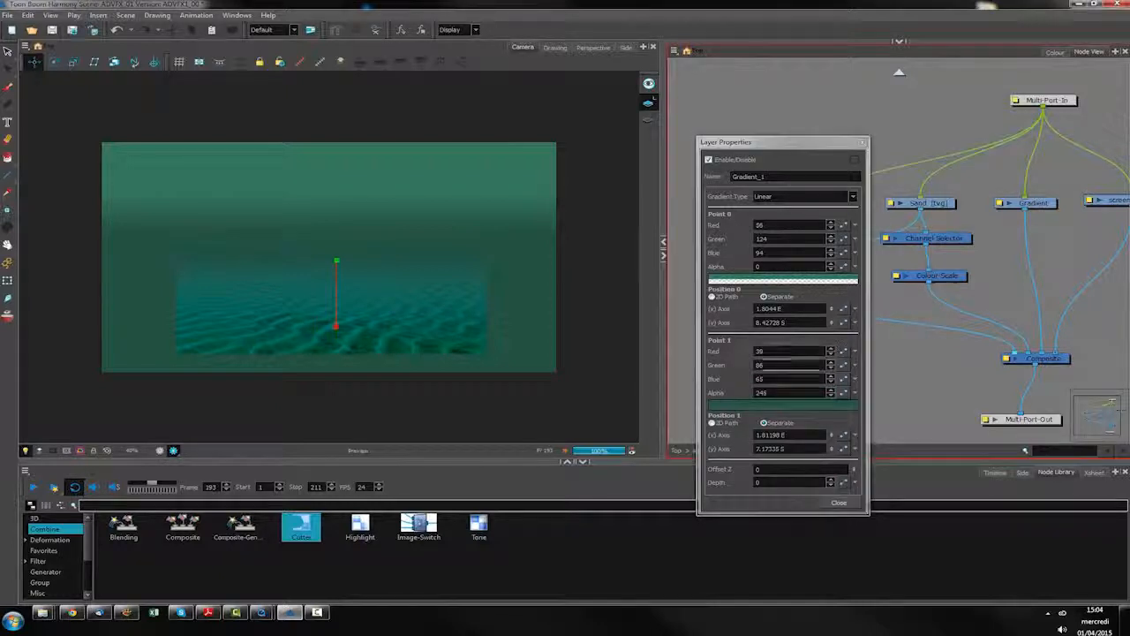
Move the screen_mask node slightly down in the network and check the mask area around the sand in the Camera view
left_click_drag(950, 347, 908, 276)
mouse_move(1081, 129)
left_mouse_down()
mouse_move(1075, 171)
mouse_move(724, 257)
mouse_move(1055, 208)
mouse_move(1054, 146)
mouse_move(1086, 147)
left_mouse_up()
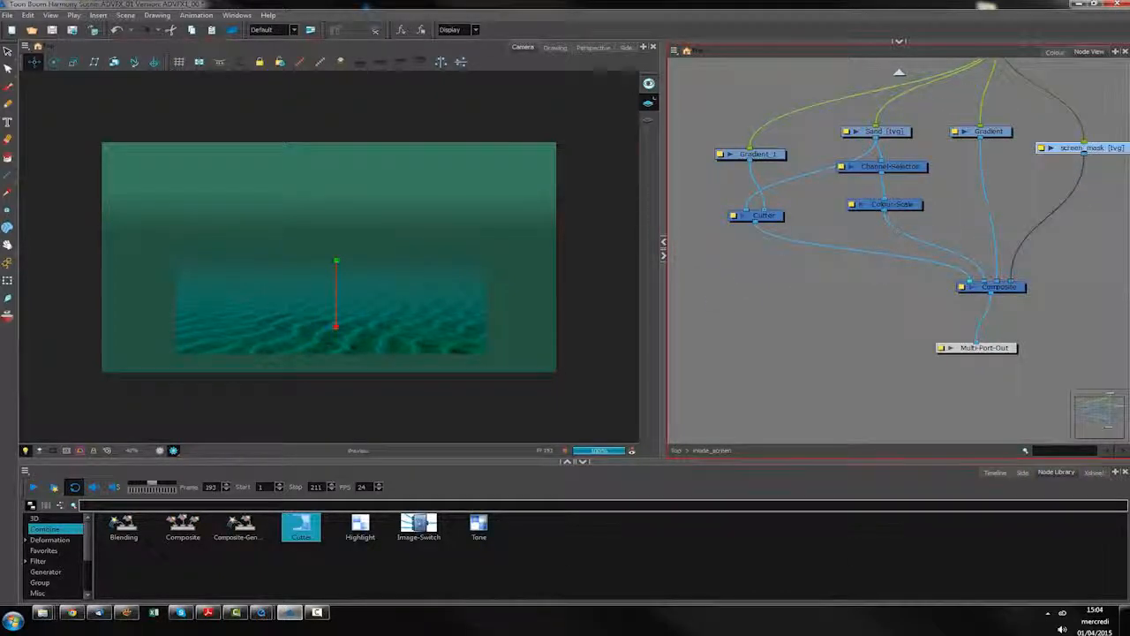
scroll(346, 328, "down", 1)
scroll(346, 329, "down", 1)
scroll(329, 259, "up", 3)
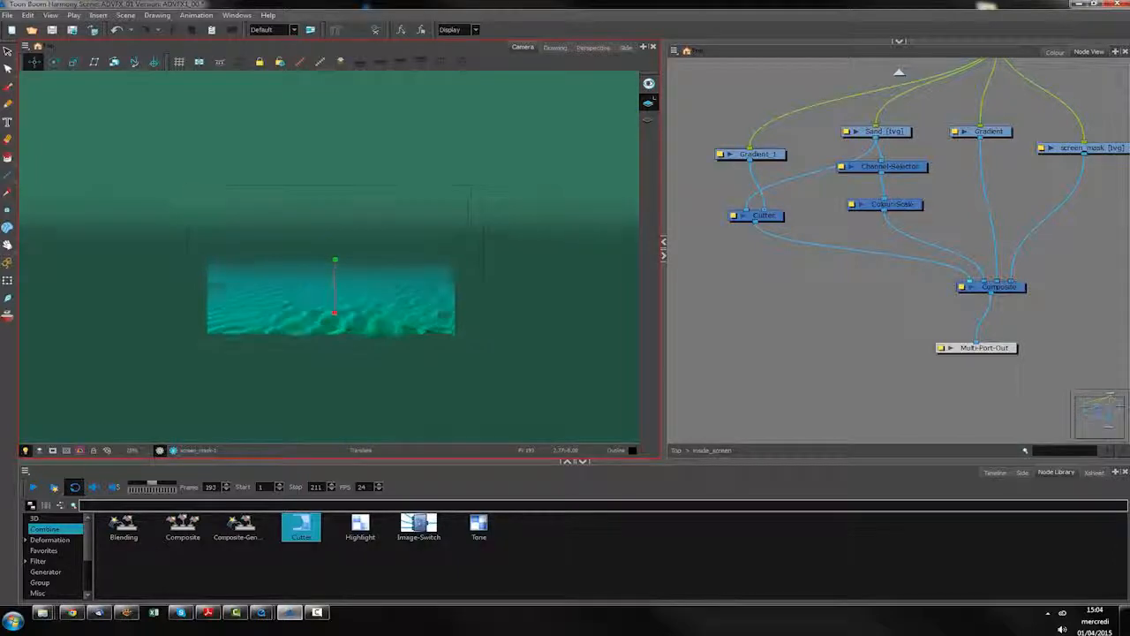